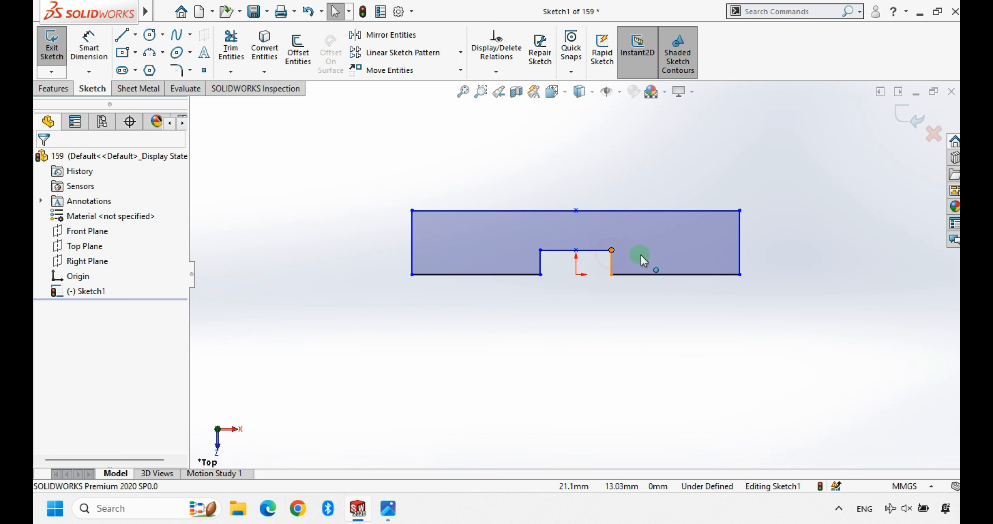
Widen the notch in the profile's lower edge and dimension its width as 64 mm.
{"action": "mouse_move", "coordinate": [611, 251]}
{"action": "left_mouse_down"}
{"action": "mouse_move", "coordinate": [604, 257]}
{"action": "mouse_move", "coordinate": [616, 236]}
{"action": "mouse_move", "coordinate": [618, 253]}
{"action": "left_mouse_up"}
{"action": "left_click", "coordinate": [616, 326]}
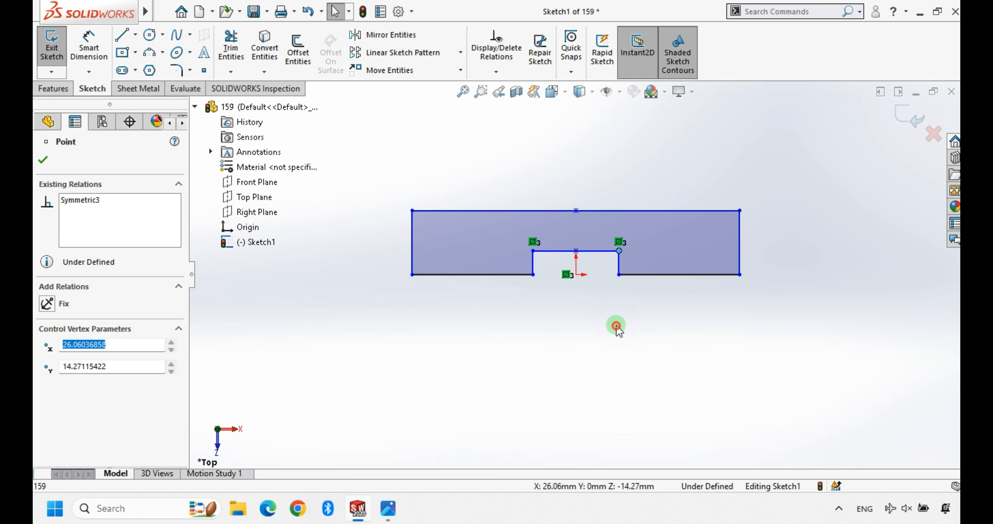
{"action": "scroll", "coordinate": [651, 252], "scroll_direction": "down", "scroll_amount": 1}
{"action": "left_click", "coordinate": [83, 36]}
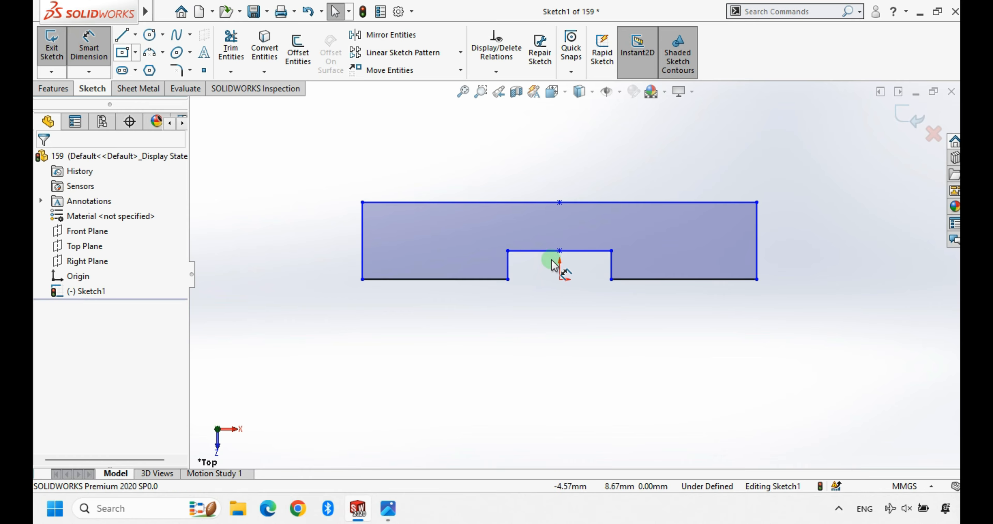
{"action": "left_click", "coordinate": [543, 250]}
{"action": "left_click", "coordinate": [548, 332]}
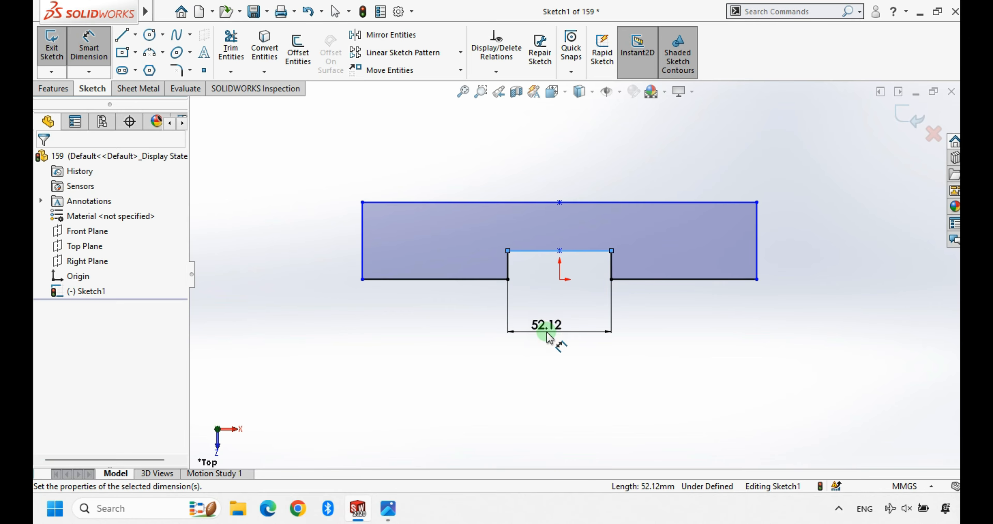
{"action": "left_click", "coordinate": [486, 298]}
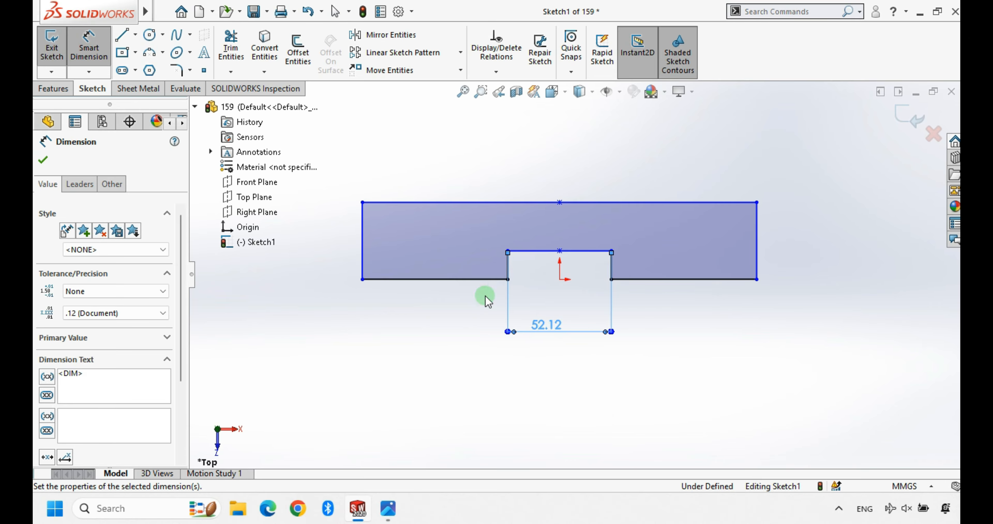
Dimension the lower edge beside the notch as 50 mm and the profile's outer height as 44 mm.
{"action": "left_click", "coordinate": [459, 280]}
{"action": "left_click", "coordinate": [452, 329]}
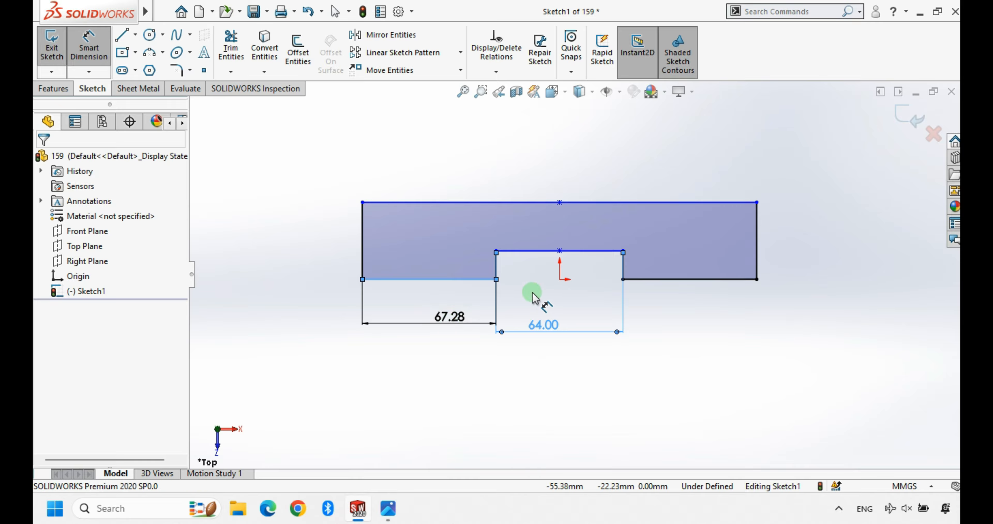
{"action": "left_click", "coordinate": [544, 313]}
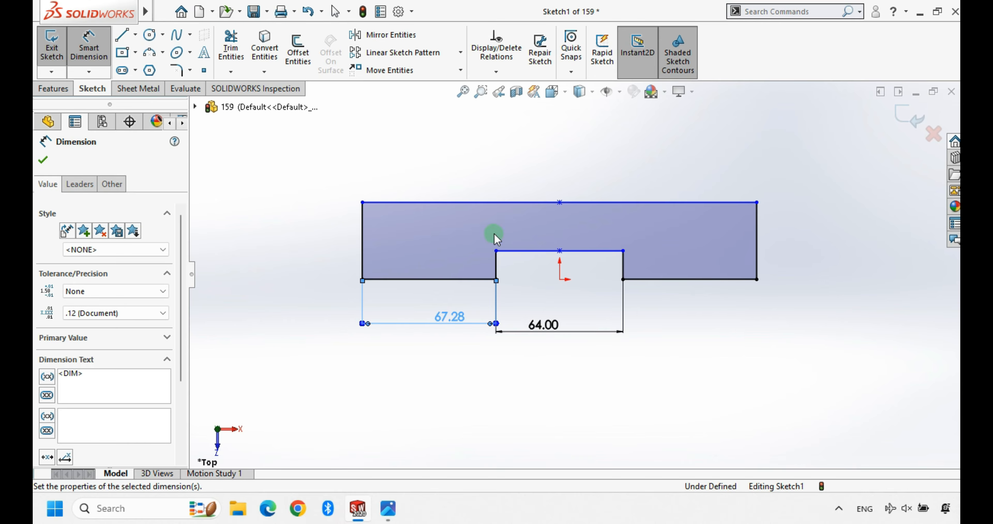
{"action": "left_click", "coordinate": [393, 222]}
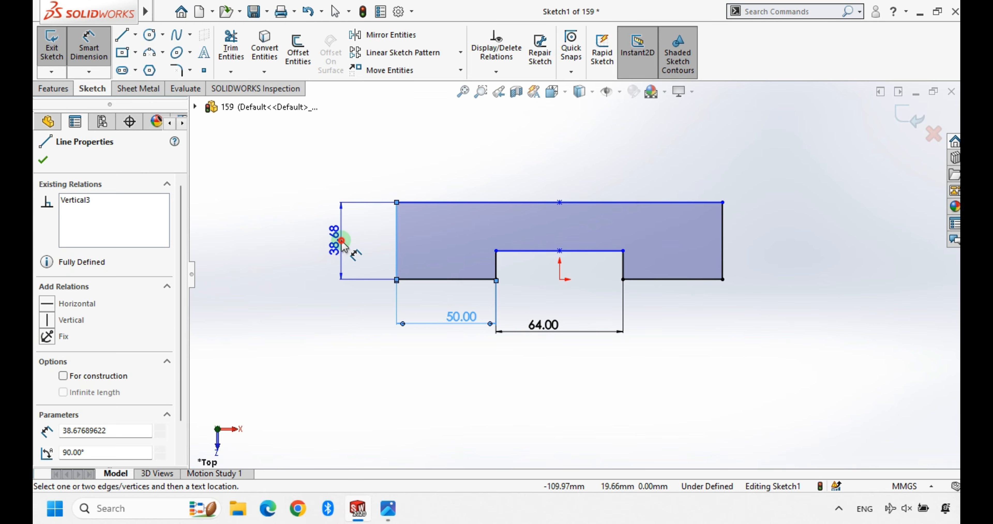
{"action": "left_click", "coordinate": [343, 239]}
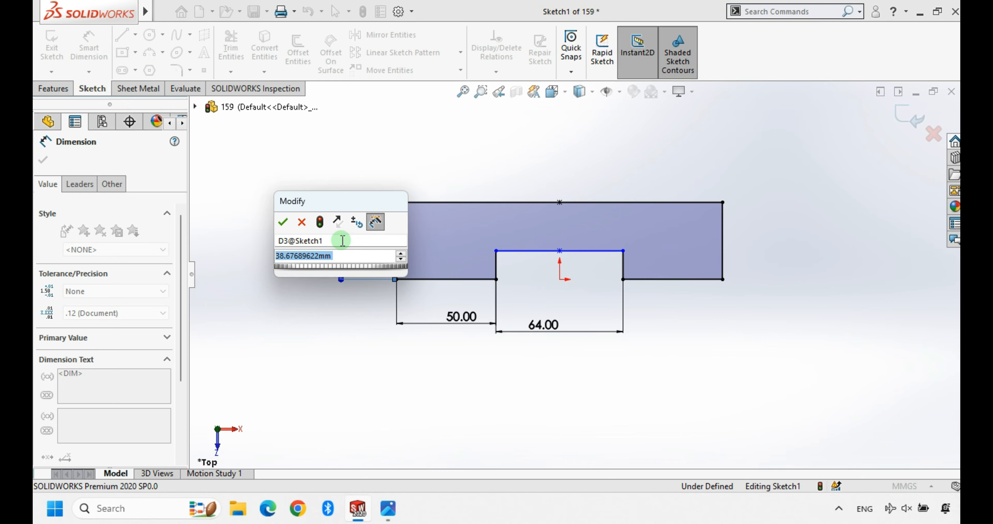
{"action": "type", "text": "44"}
{"action": "key", "text": "Return"}
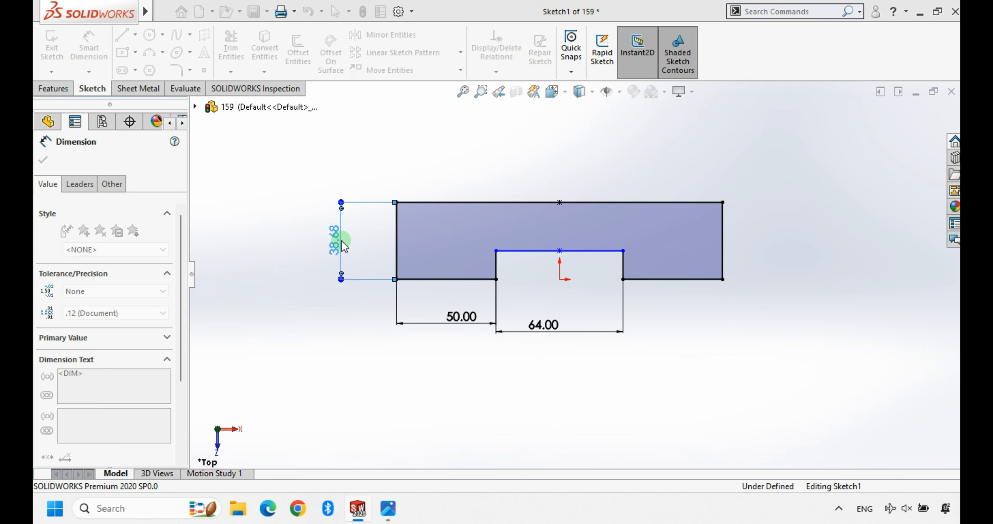
Dimension the notch depth as 6 mm and close the base sketch.
{"action": "left_click", "coordinate": [611, 257]}
{"action": "left_click", "coordinate": [650, 280]}
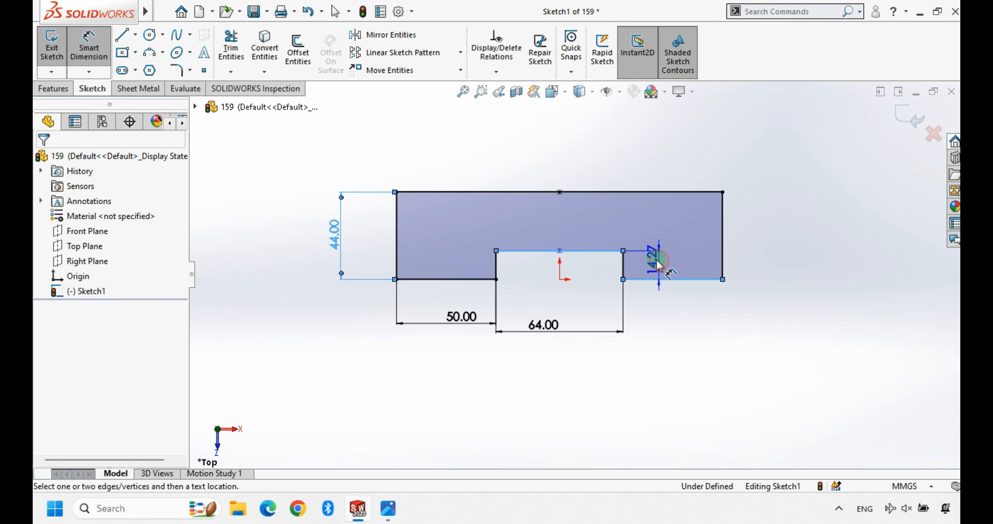
{"action": "left_click", "coordinate": [657, 264]}
{"action": "key", "text": "Return"}
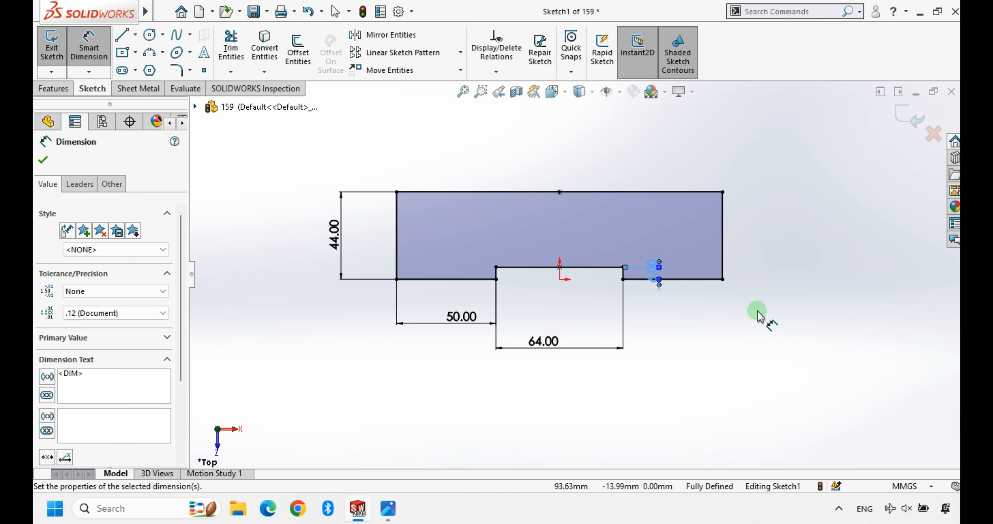
{"action": "left_click", "coordinate": [911, 116]}
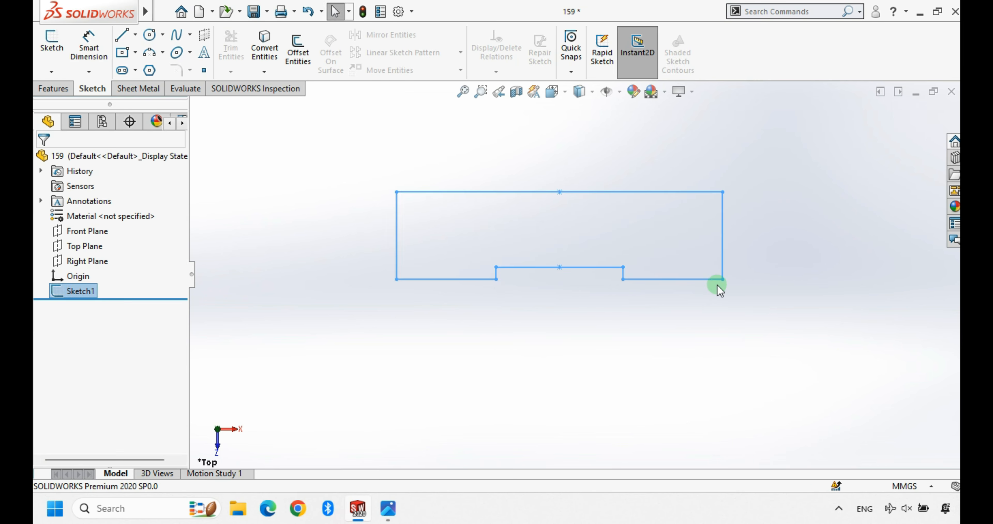
Extrude the notched profile 12 mm with the direction reversed downward.
{"action": "left_click", "coordinate": [42, 88]}
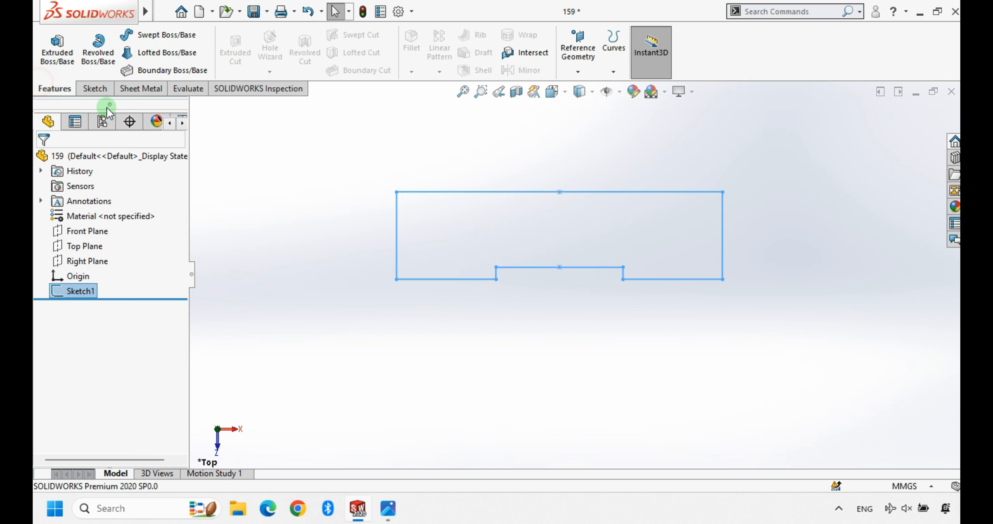
{"action": "left_click", "coordinate": [59, 42]}
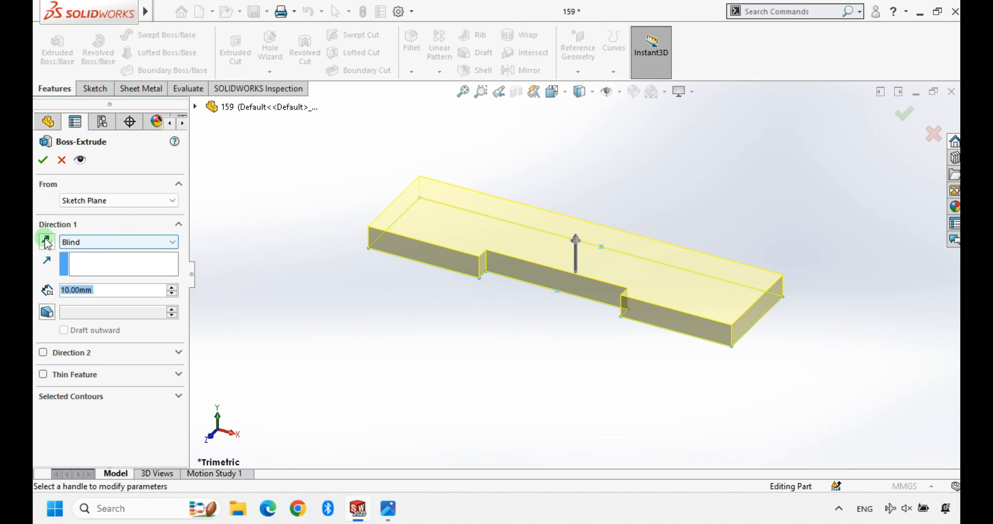
{"action": "left_click", "coordinate": [46, 242]}
{"action": "left_click", "coordinate": [113, 291]}
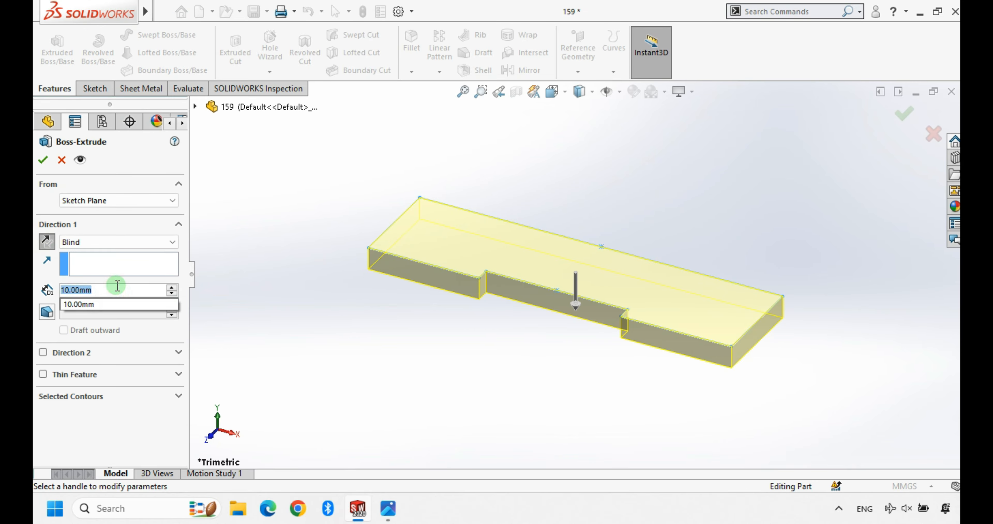
{"action": "type", "text": "12"}
{"action": "key", "text": "Return"}
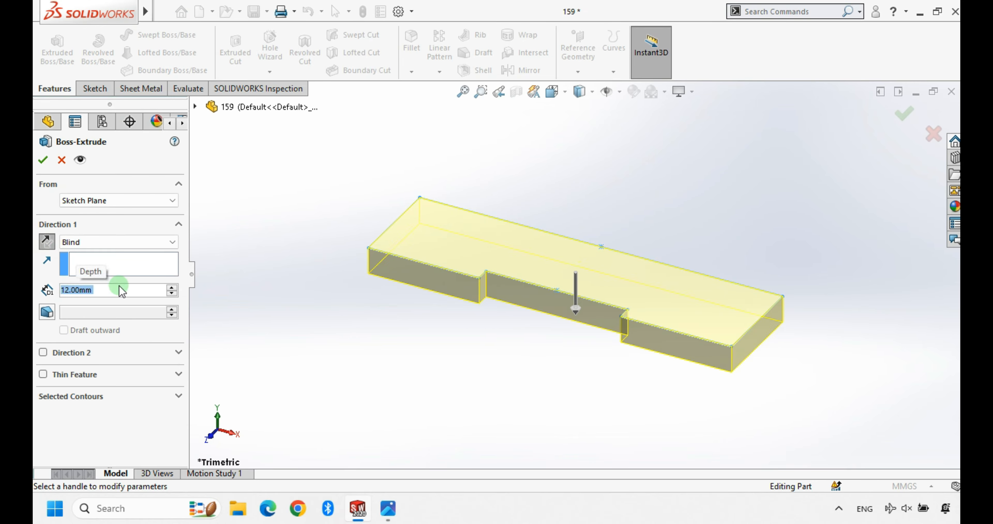
{"action": "left_click", "coordinate": [49, 158]}
Check the reference drawing, and start a sketch on the plate's recessed front face, viewed normal to it.
{"action": "mouse_move", "coordinate": [406, 375]}
{"action": "middle_mouse_down"}
{"action": "mouse_move", "coordinate": [561, 317]}
{"action": "mouse_move", "coordinate": [534, 348]}
{"action": "mouse_move", "coordinate": [531, 371]}
{"action": "middle_mouse_up"}
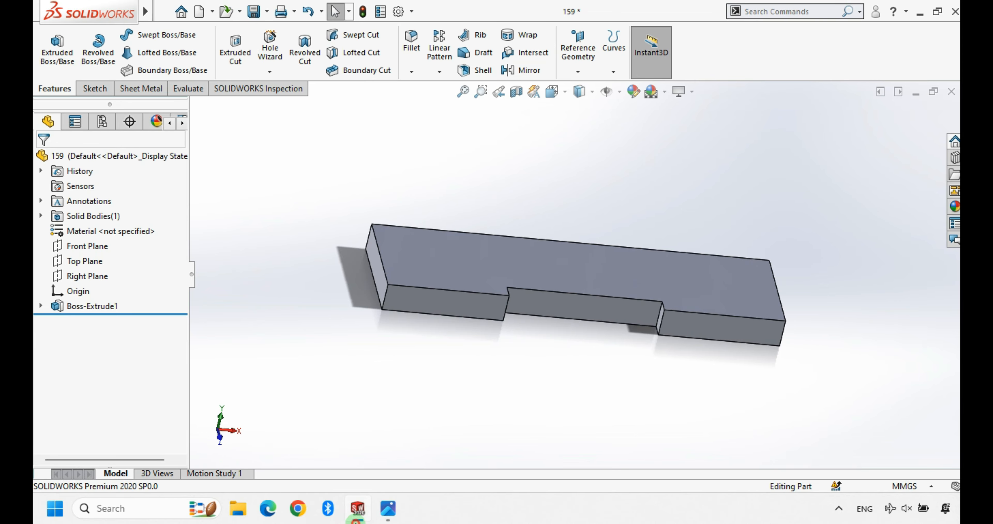
{"action": "left_click", "coordinate": [362, 516]}
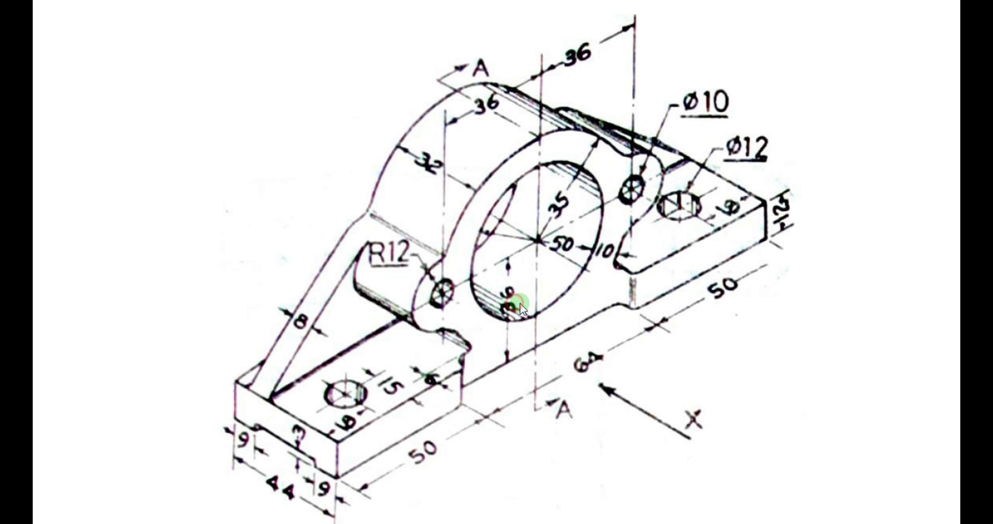
{"action": "key", "text": "alt+Tab"}
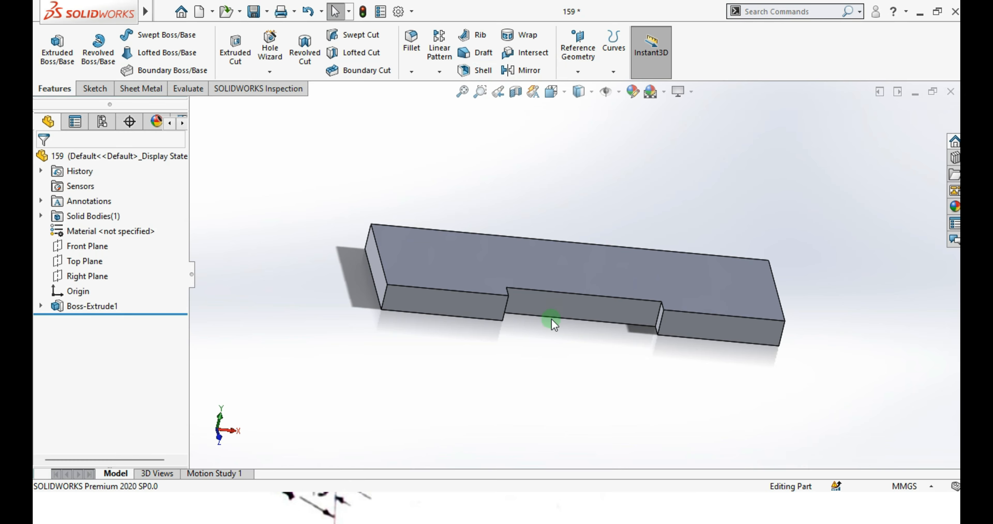
{"action": "left_click", "coordinate": [557, 292]}
{"action": "left_click", "coordinate": [582, 252]}
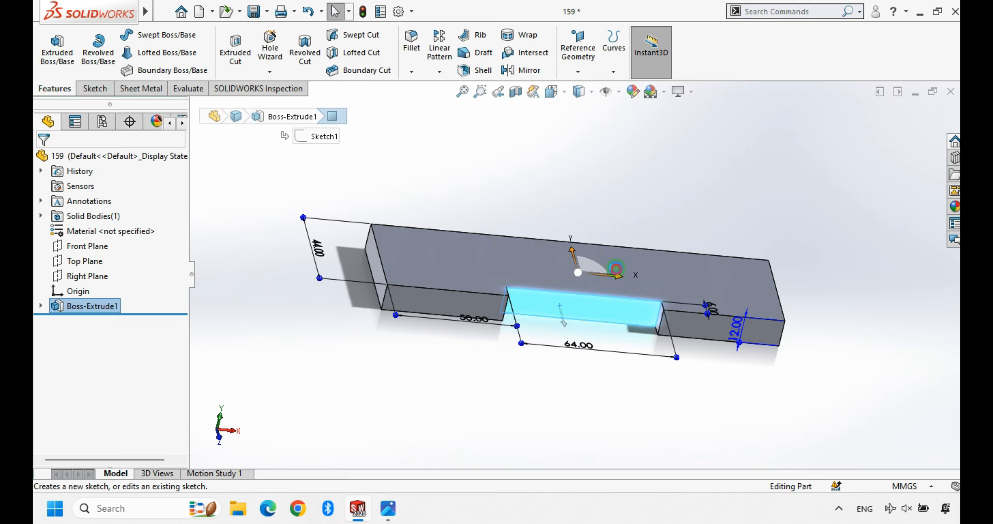
{"action": "left_click", "coordinate": [87, 320]}
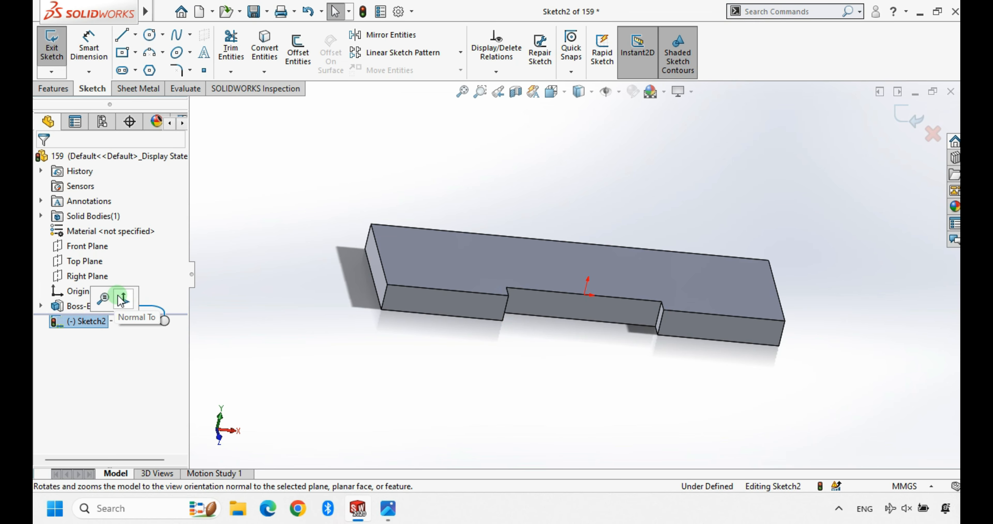
{"action": "left_click", "coordinate": [116, 296]}
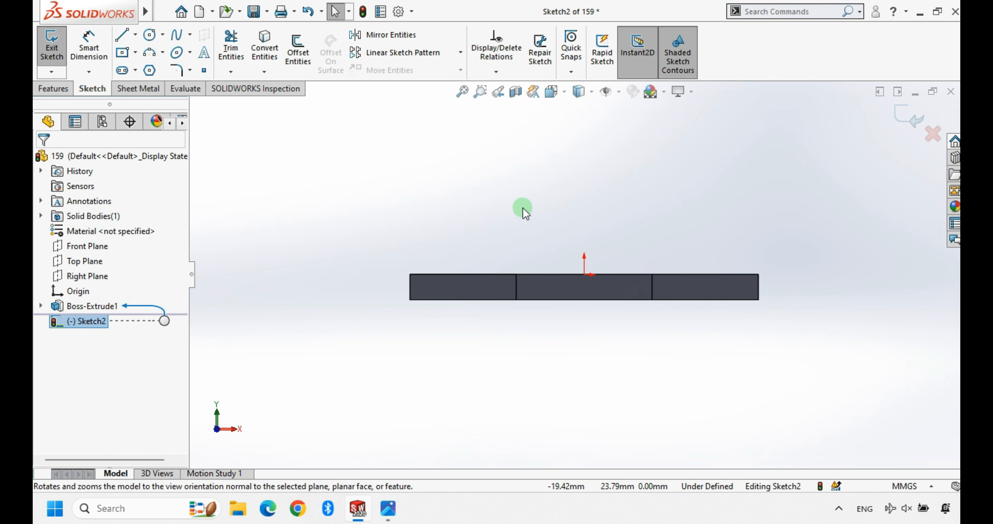
Sketch a circle above the plate, centred about 59 mm directly above the origin.
{"action": "left_click", "coordinate": [149, 35]}
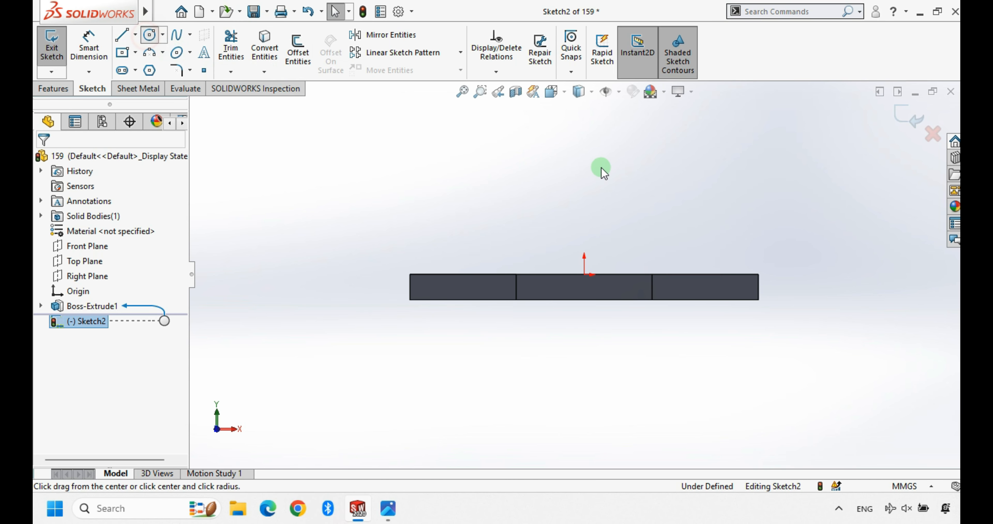
{"action": "left_click", "coordinate": [581, 150]}
{"action": "left_click", "coordinate": [583, 232]}
{"action": "scroll", "coordinate": [602, 284], "scroll_direction": "up", "scroll_amount": 3}
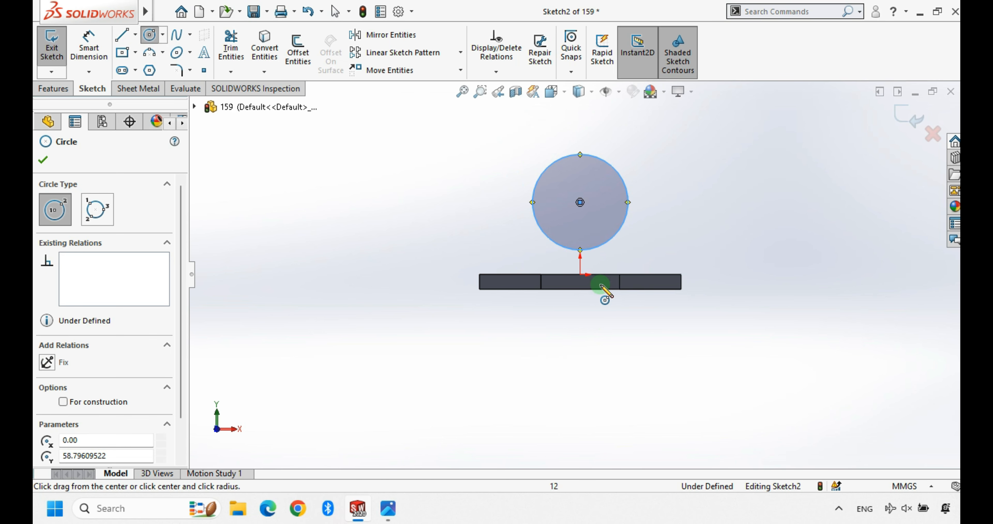
{"action": "scroll", "coordinate": [621, 219], "scroll_direction": "down", "scroll_amount": 2}
Dimension the circle's diameter as 35 mm.
{"action": "right_click_drag", "start_coordinate": [652, 262], "coordinate": [658, 173]}
{"action": "left_click", "coordinate": [621, 159]}
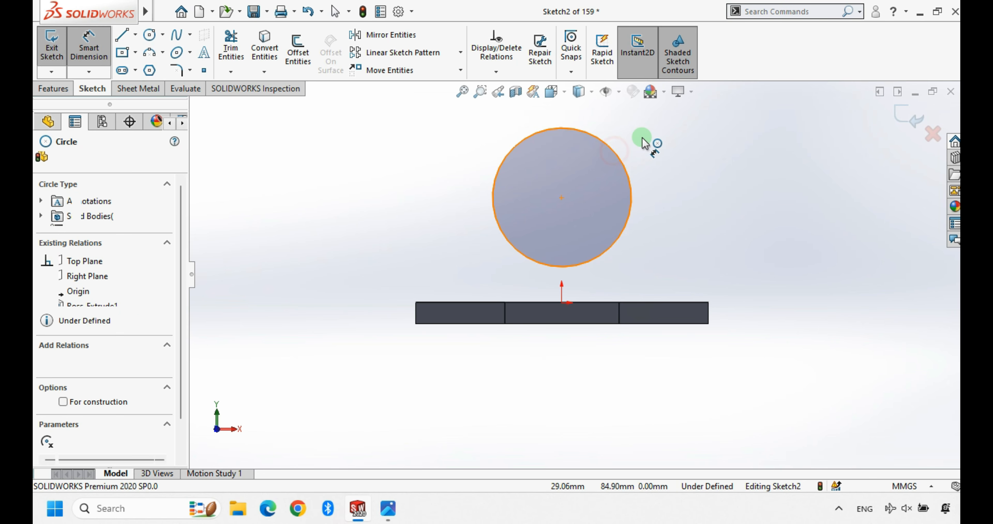
{"action": "left_click", "coordinate": [636, 135]}
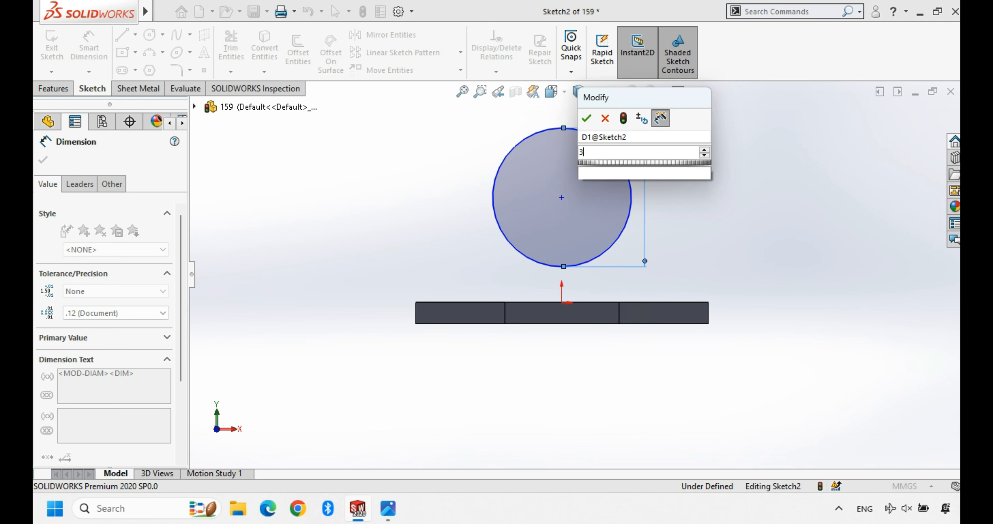
{"action": "type", "text": "35"}
{"action": "key", "text": "Return"}
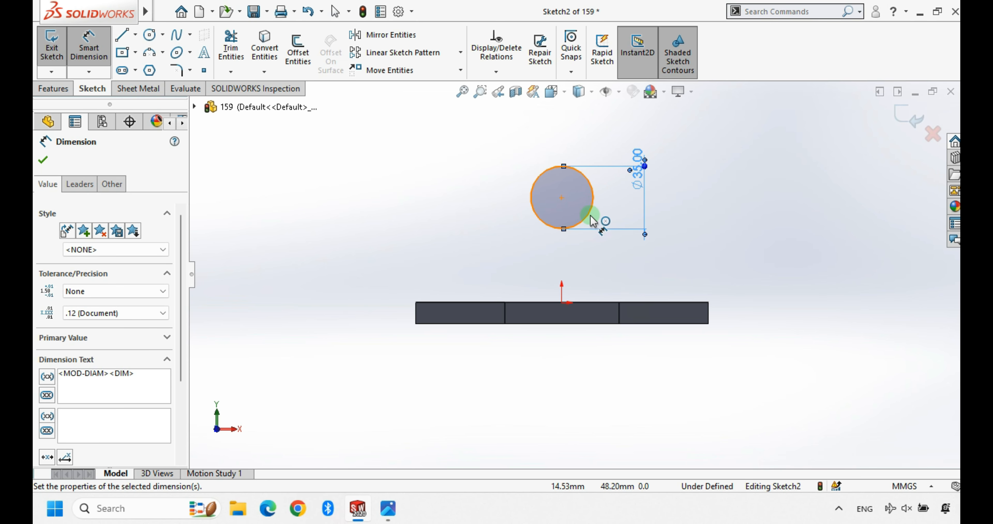
Change the circle's diameter dimension to 70 mm.
{"action": "key", "text": "Escape"}
{"action": "left_click", "coordinate": [636, 178]}
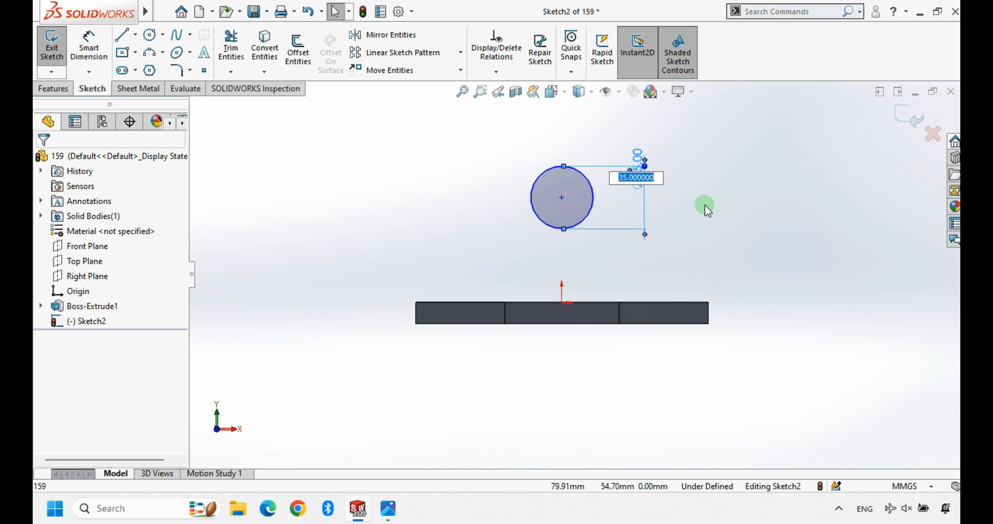
{"action": "type", "text": "70"}
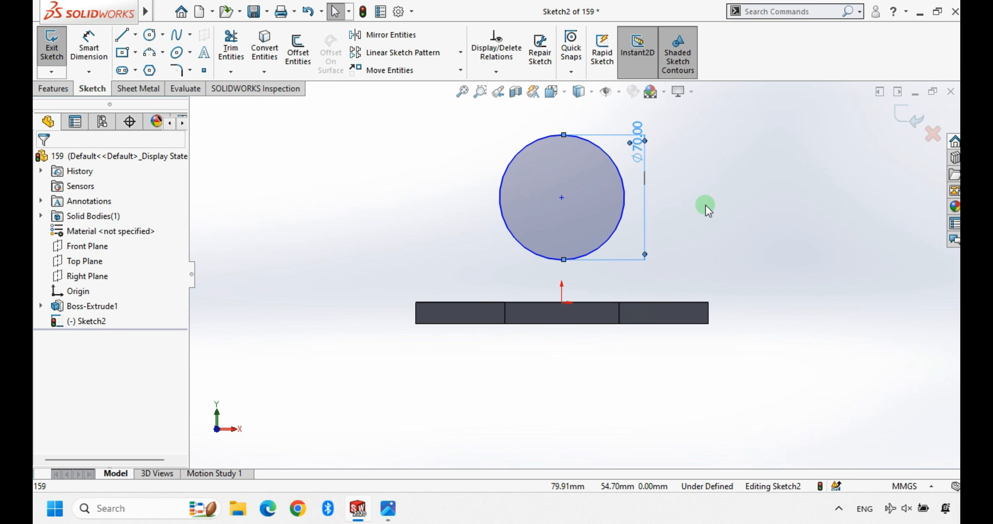
{"action": "left_click", "coordinate": [559, 166]}
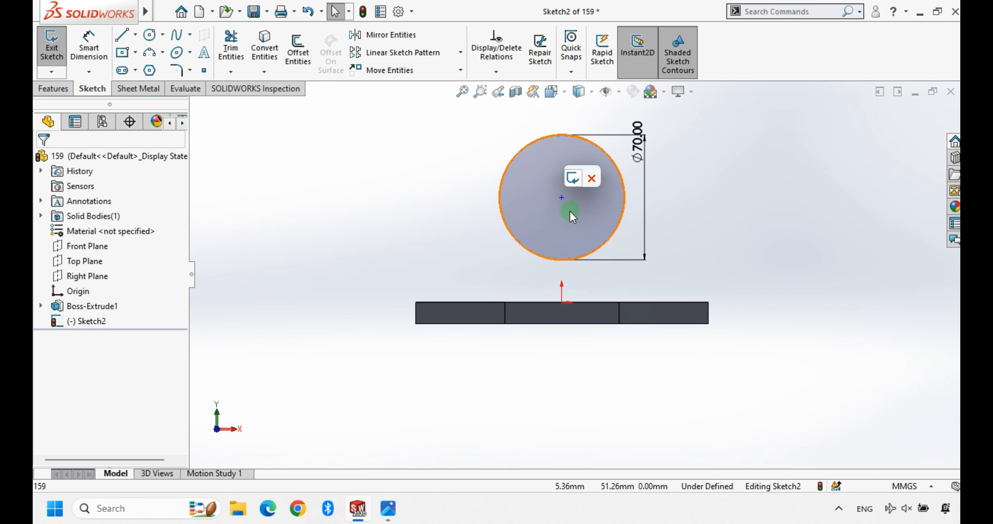
{"action": "left_click", "coordinate": [679, 218]}
Dimension the circle's centre 36 mm above the bottom edge of the plate's recessed face.
{"action": "left_click", "coordinate": [92, 42]}
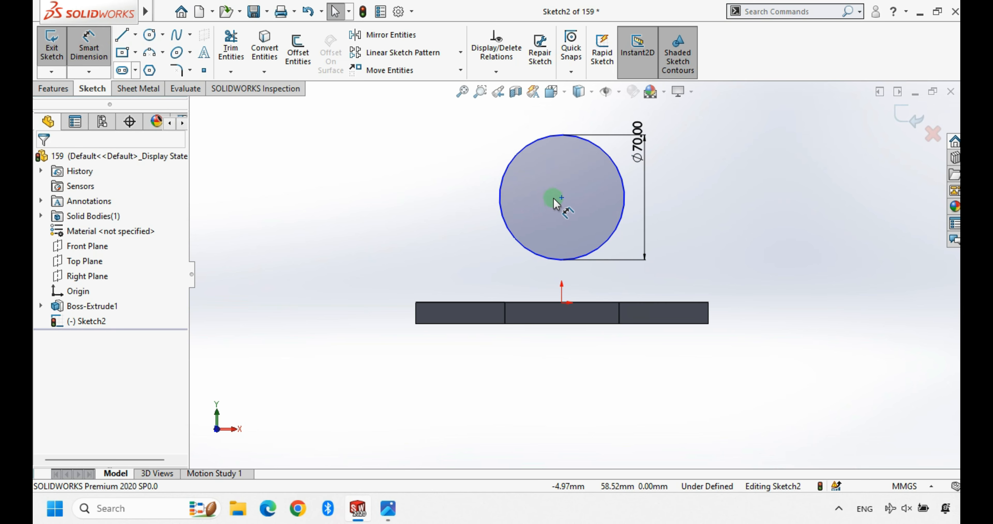
{"action": "left_click", "coordinate": [561, 196]}
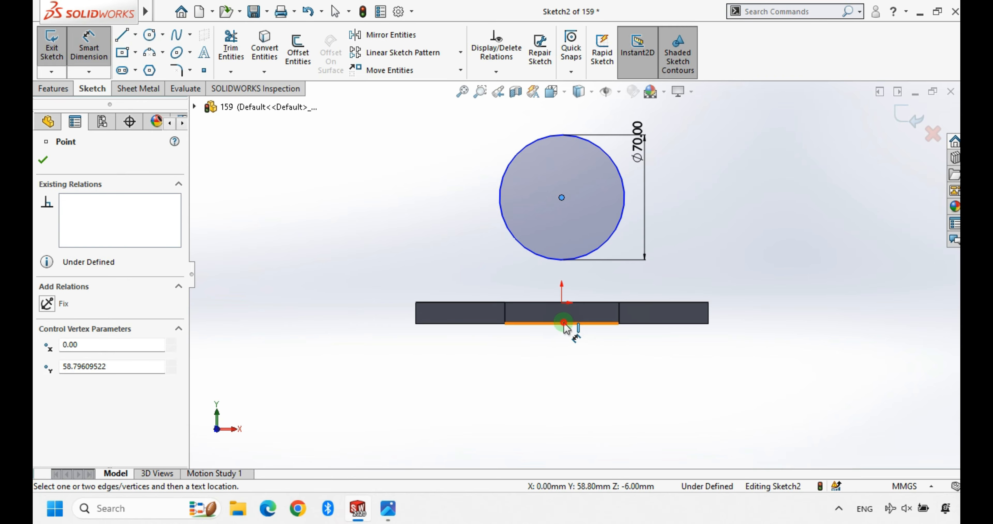
{"action": "left_click", "coordinate": [563, 323]}
{"action": "left_click", "coordinate": [771, 257]}
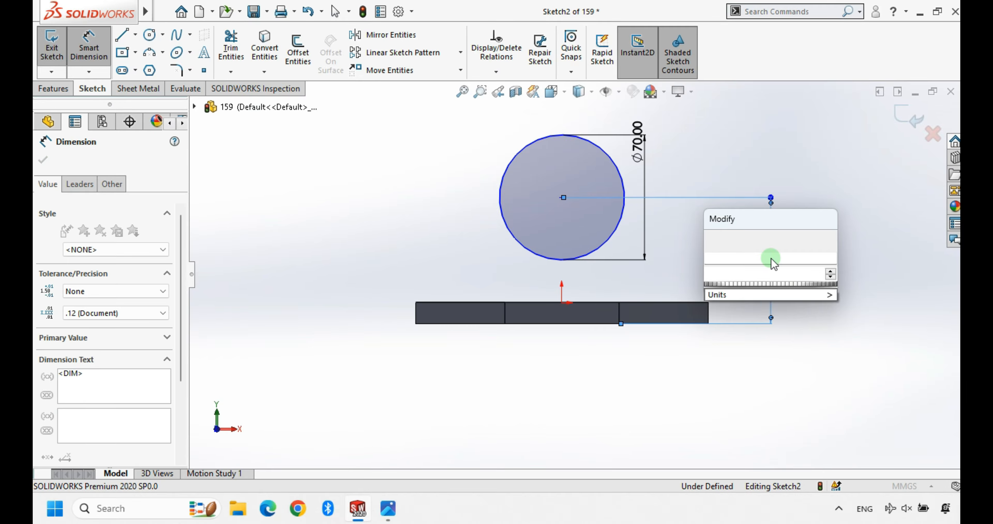
{"action": "key", "text": "Return"}
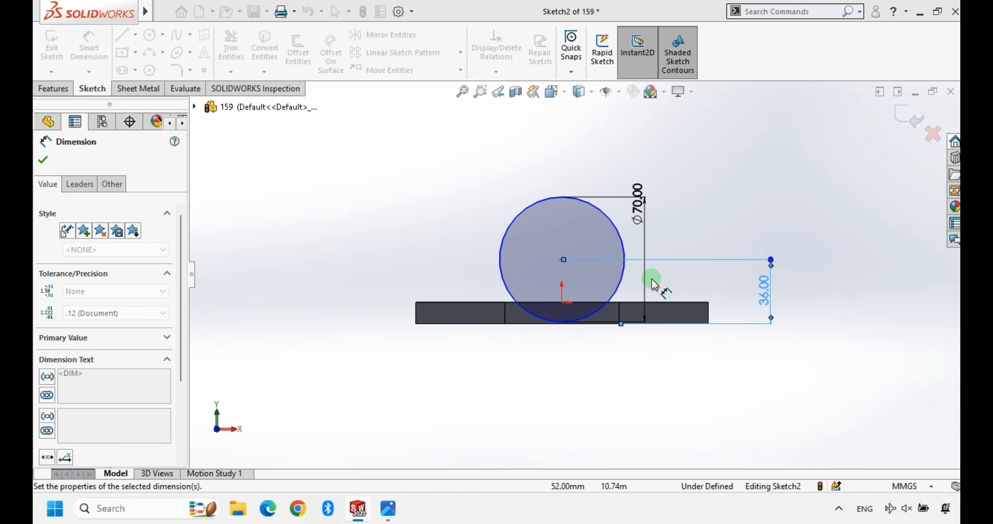
Sketch a small circle about 19 mm in diameter left of the large circle, centred about 62 mm left of the origin.
{"action": "scroll", "coordinate": [605, 257], "scroll_direction": "down", "scroll_amount": 1}
{"action": "left_click", "coordinate": [149, 35]}
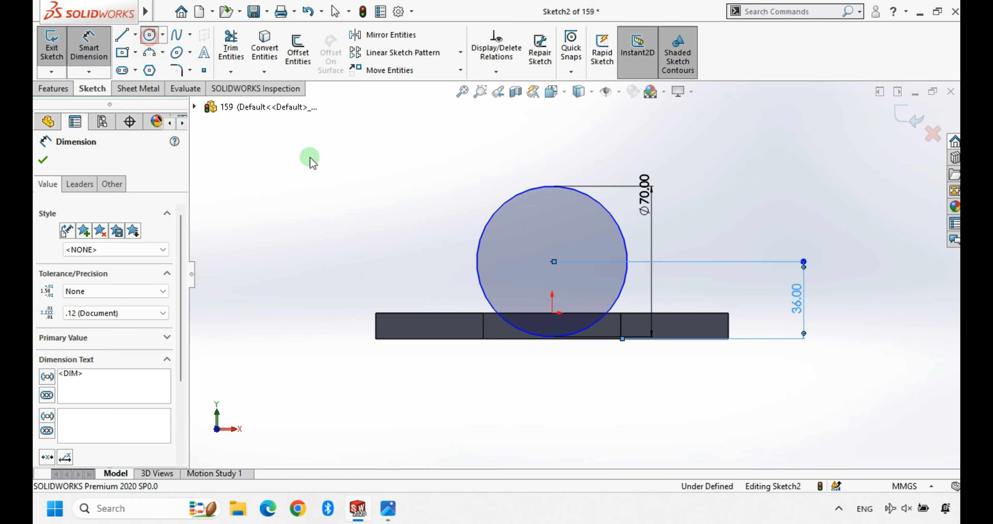
{"action": "left_click", "coordinate": [419, 234]}
{"action": "left_click", "coordinate": [426, 254]}
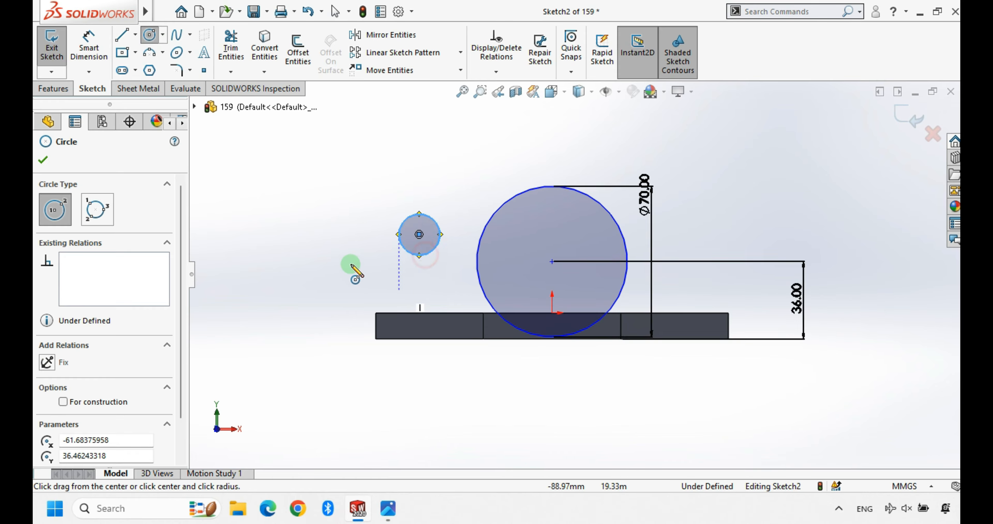
Dimension the small circle's diameter as 24 mm.
{"action": "right_click_drag", "start_coordinate": [351, 266], "coordinate": [351, 192]}
{"action": "left_click", "coordinate": [403, 218]}
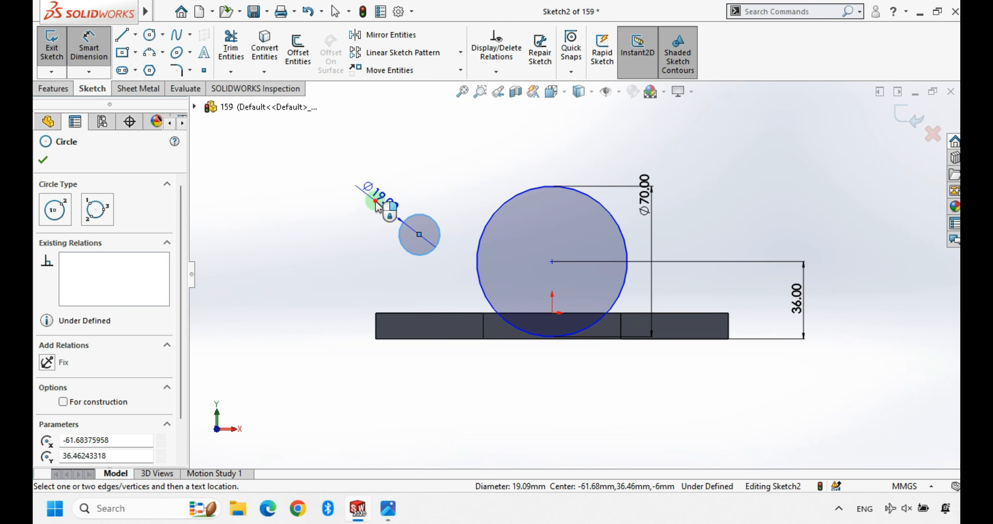
{"action": "left_click", "coordinate": [378, 205]}
{"action": "type", "text": "24"}
{"action": "key", "text": "Return"}
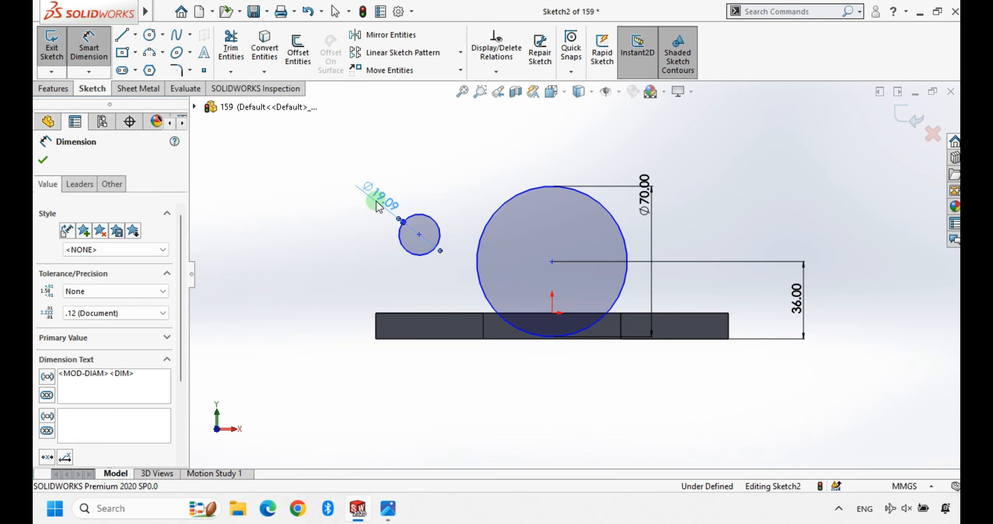
{"action": "key", "text": "Escape"}
Add a horizontal relation between the small circle's centre and the large circle's centre.
{"action": "scroll", "coordinate": [429, 236], "scroll_direction": "down", "scroll_amount": 1}
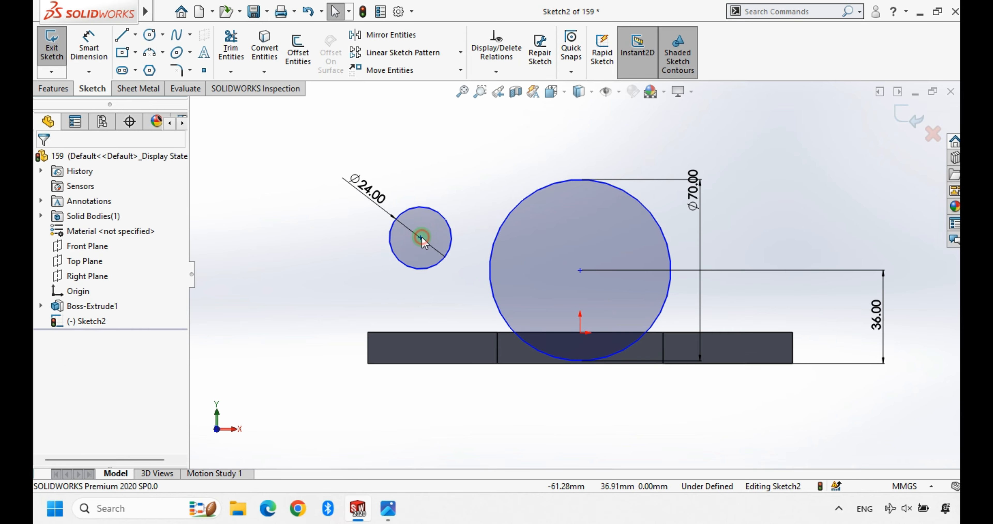
{"action": "left_click", "coordinate": [421, 237]}
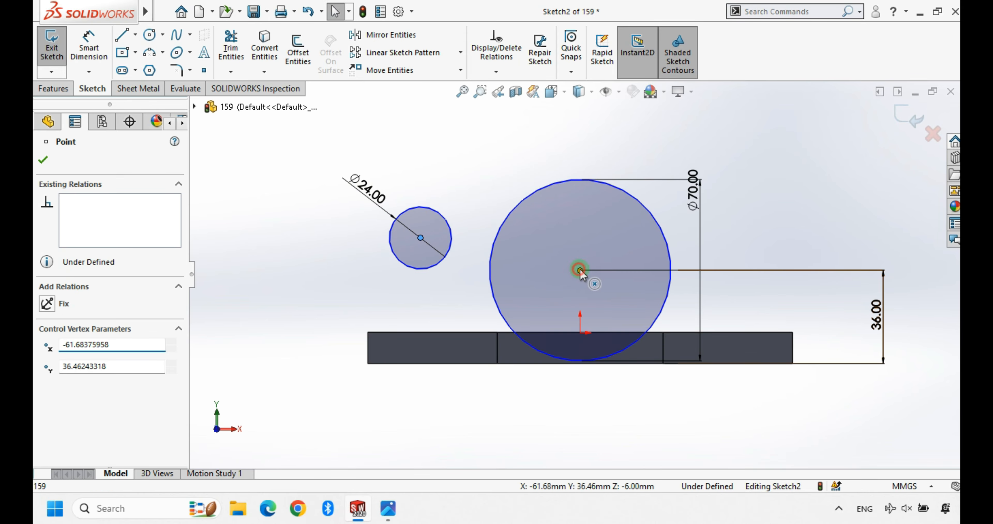
{"action": "left_click", "coordinate": [580, 271], "text": "ctrl"}
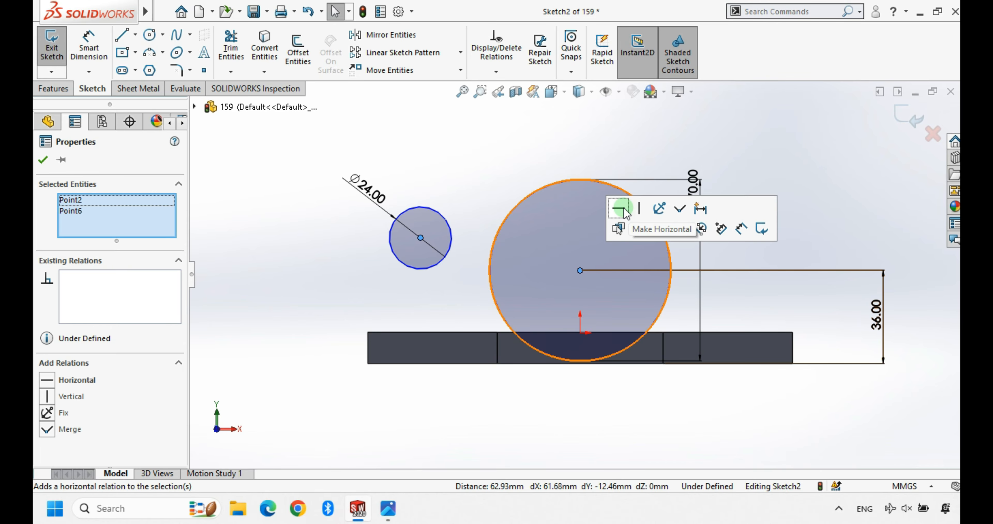
{"action": "left_click", "coordinate": [620, 210]}
{"action": "left_click", "coordinate": [465, 181]}
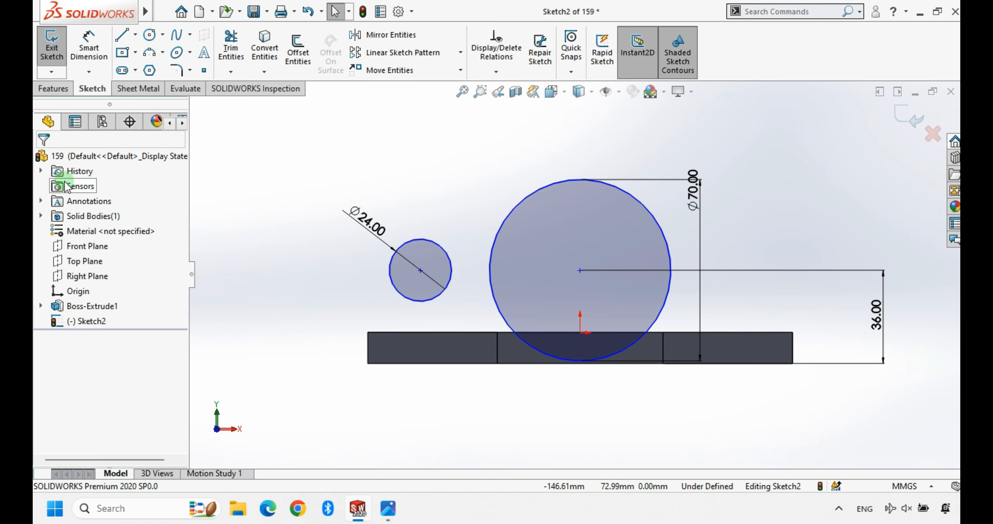
Mirror the 24 mm circle about the Right Plane to the other side of the large circle.
{"action": "left_click", "coordinate": [443, 248]}
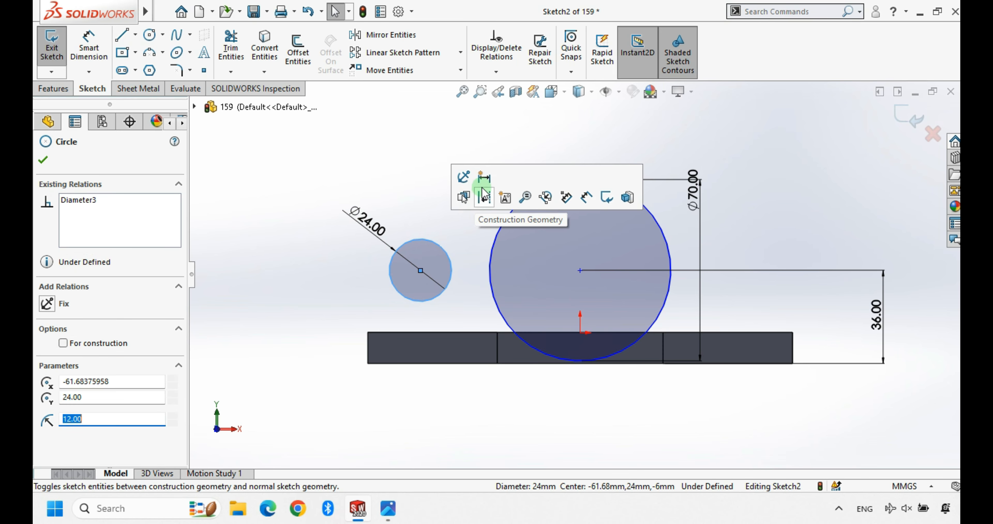
{"action": "left_click", "coordinate": [386, 35]}
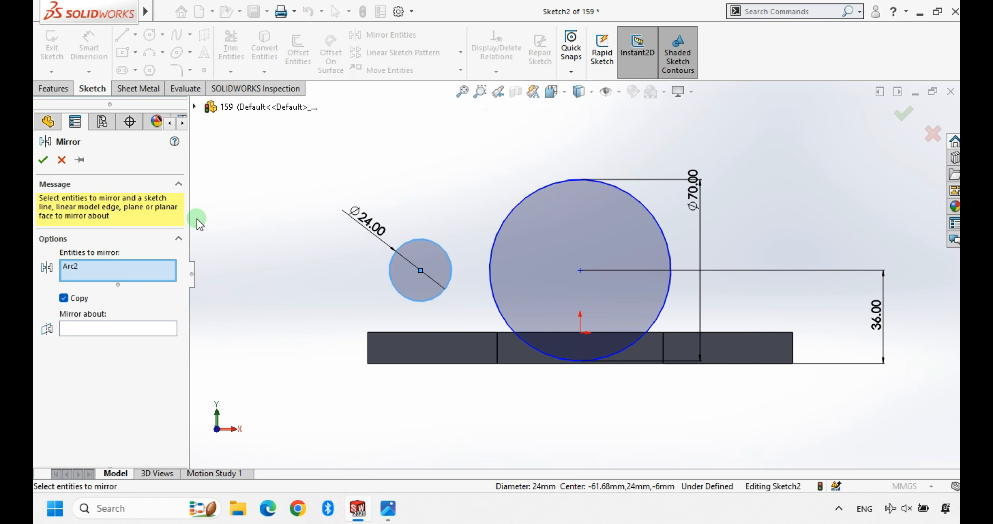
{"action": "left_click", "coordinate": [101, 328]}
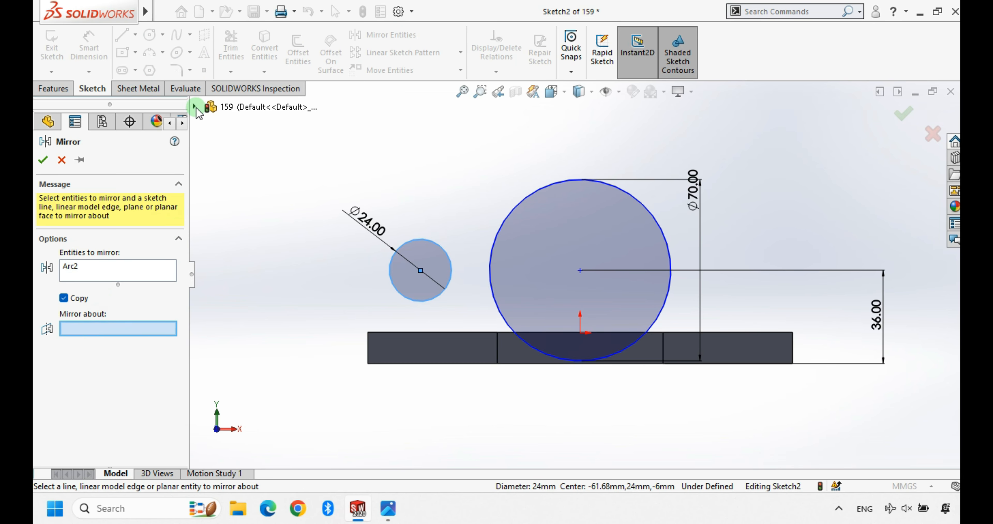
{"action": "left_click", "coordinate": [194, 107]}
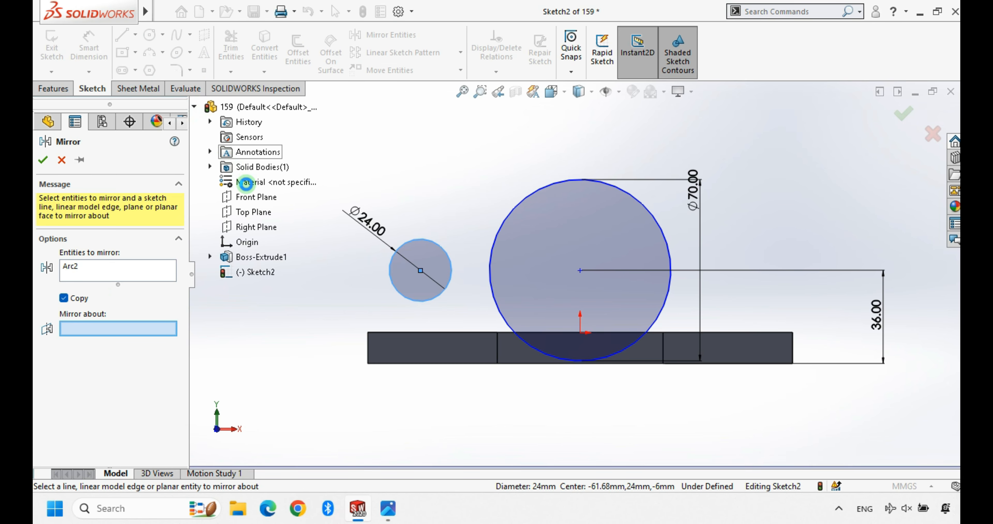
{"action": "left_click", "coordinate": [251, 226]}
{"action": "left_click", "coordinate": [44, 158]}
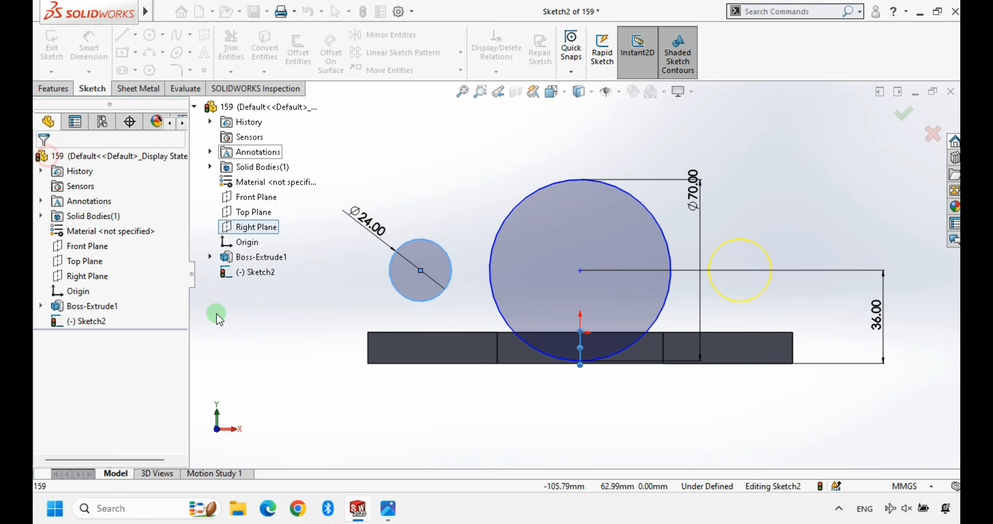
Add an equal relation between the original small circle and its mirrored copy.
{"action": "left_click", "coordinate": [423, 251]}
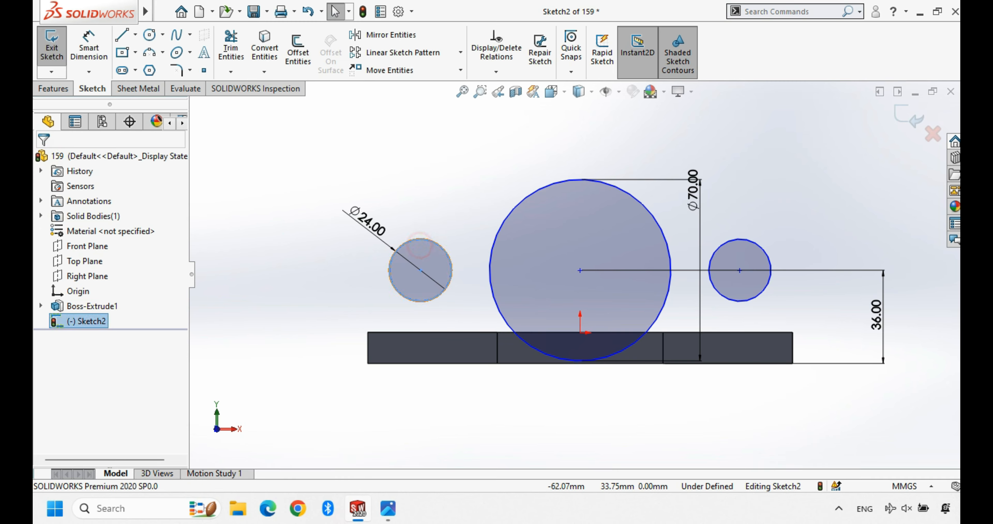
{"action": "left_click", "coordinate": [761, 248], "text": "ctrl"}
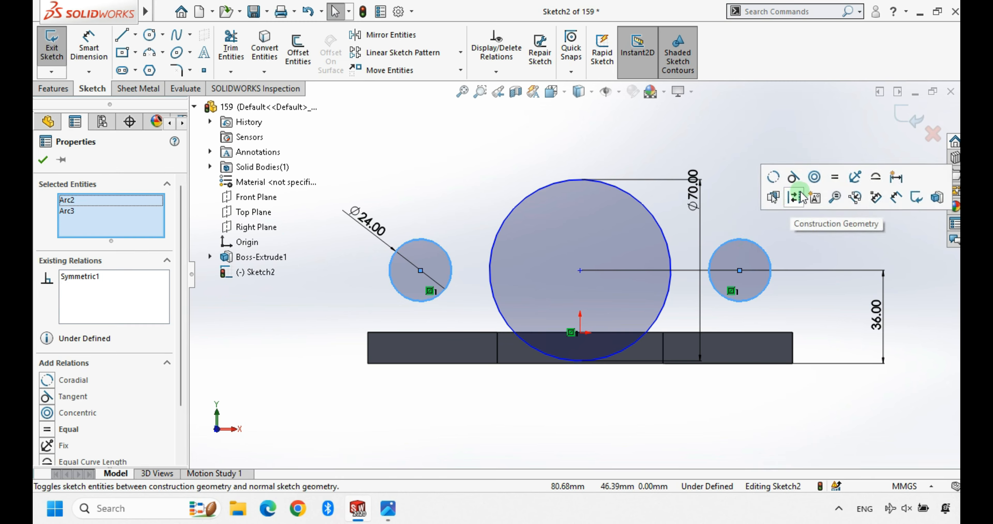
{"action": "left_click", "coordinate": [835, 176]}
{"action": "left_click", "coordinate": [791, 139]}
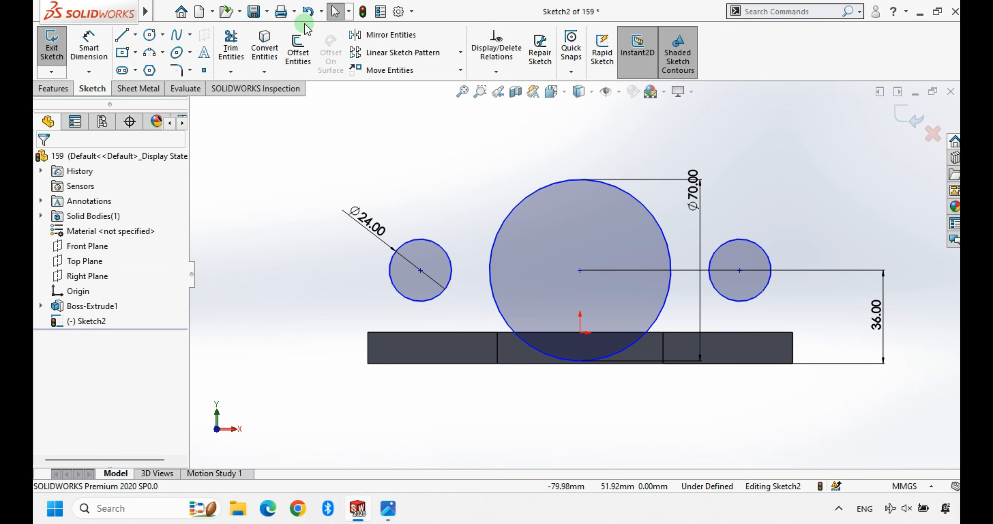
Dimension the distance between the two small circles' centres as 72 mm.
{"action": "left_click", "coordinate": [89, 46]}
{"action": "left_click", "coordinate": [439, 247]}
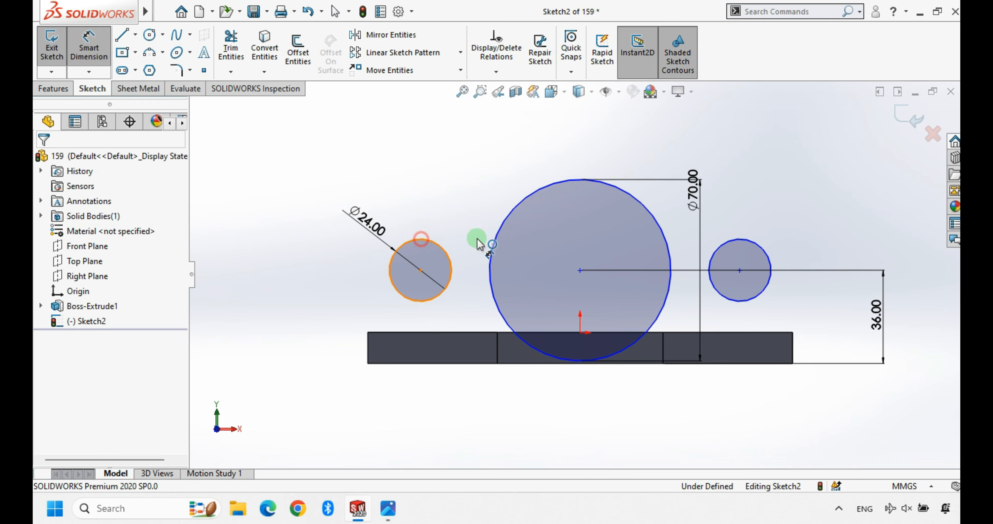
{"action": "left_click", "coordinate": [739, 240]}
{"action": "left_click", "coordinate": [638, 136]}
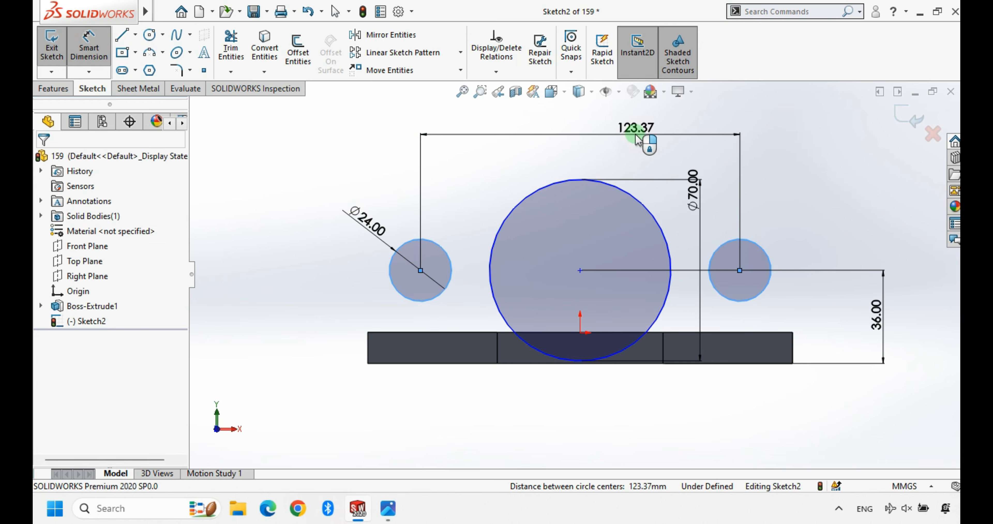
{"action": "key", "text": "Return"}
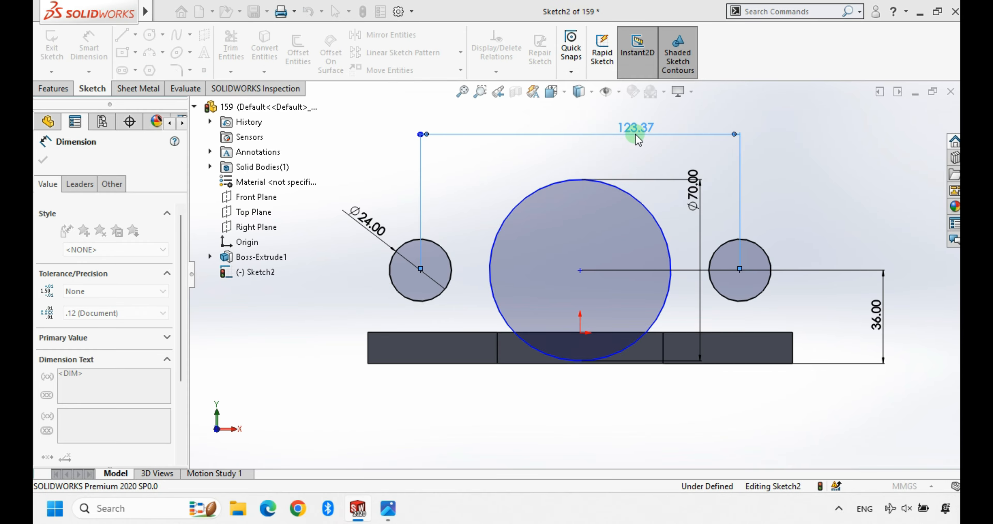
{"action": "key", "text": "Escape"}
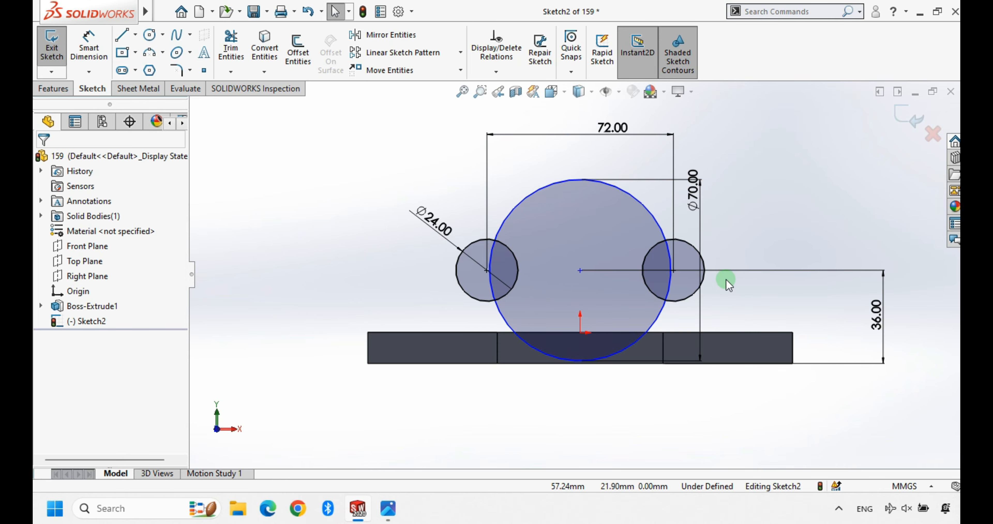
Add a vertical relation between the large circle's centre and the origin, and move the circle's diameter dimension farther out.
{"action": "scroll", "coordinate": [512, 274], "scroll_direction": "up", "scroll_amount": 3}
{"action": "scroll", "coordinate": [490, 274], "scroll_direction": "down", "scroll_amount": 3}
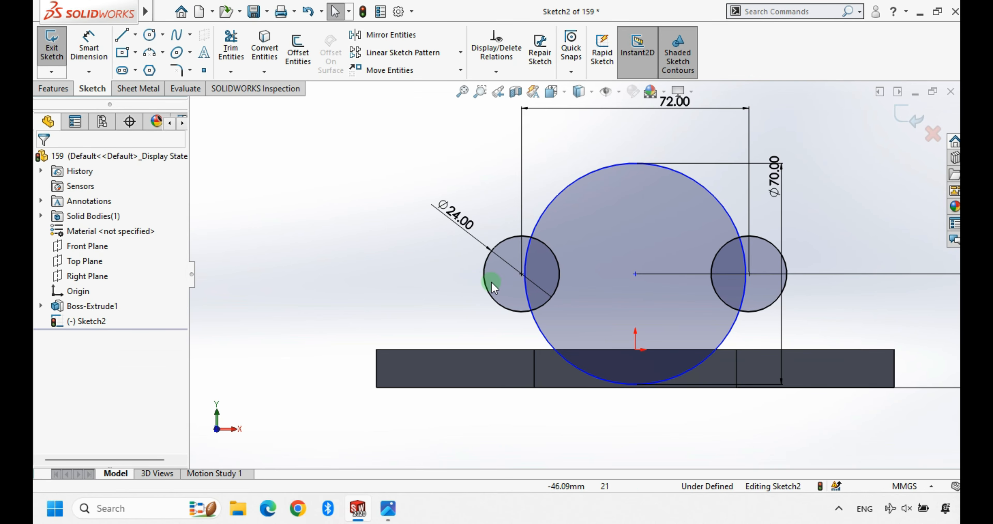
{"action": "left_click", "coordinate": [635, 274]}
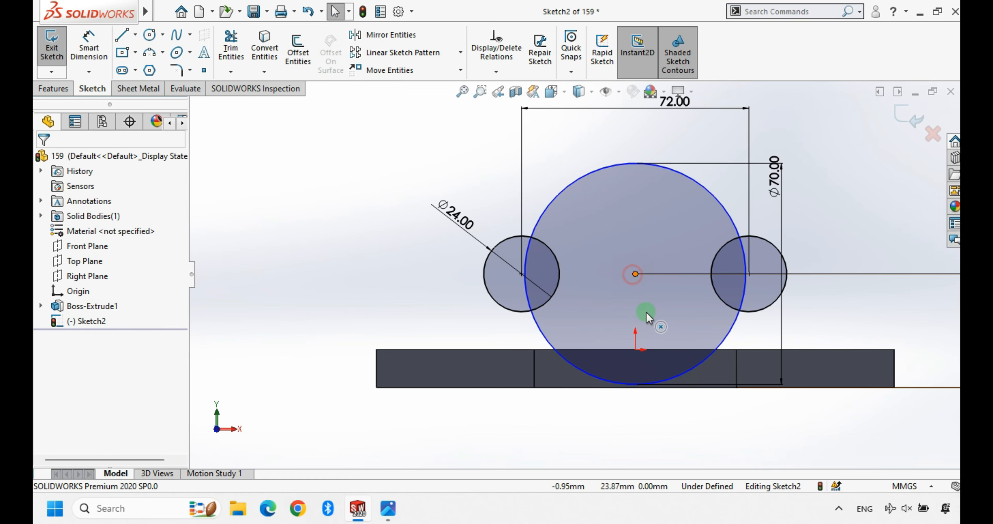
{"action": "left_click", "coordinate": [636, 349], "text": "ctrl"}
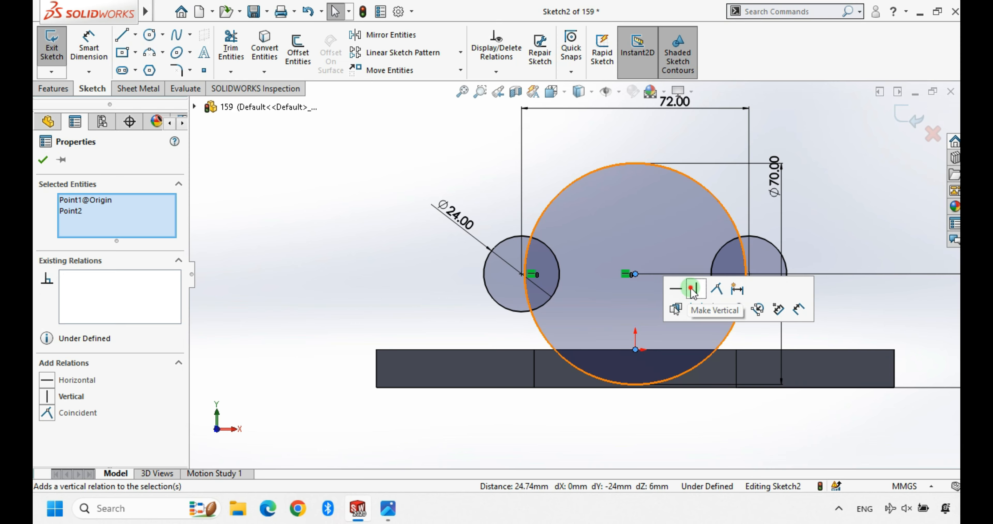
{"action": "left_click", "coordinate": [692, 292]}
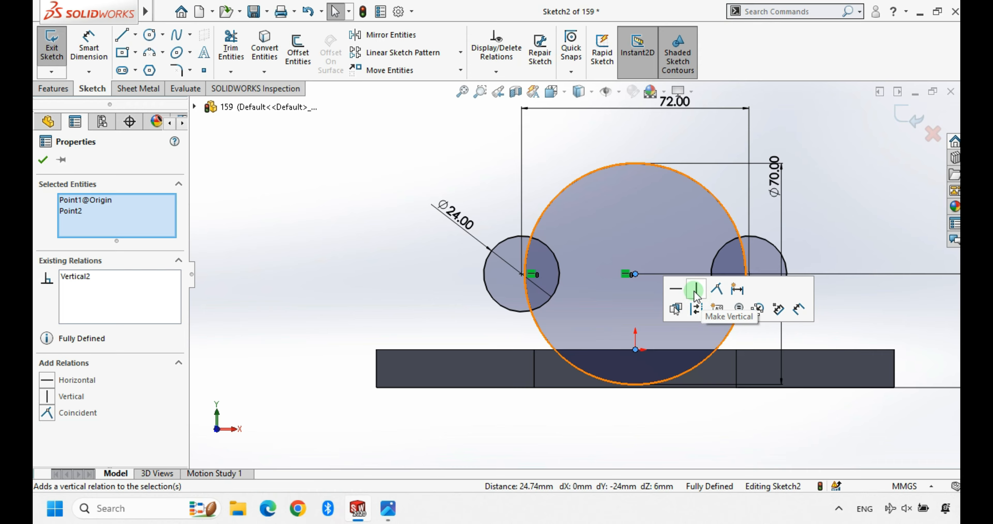
{"action": "left_click", "coordinate": [716, 431]}
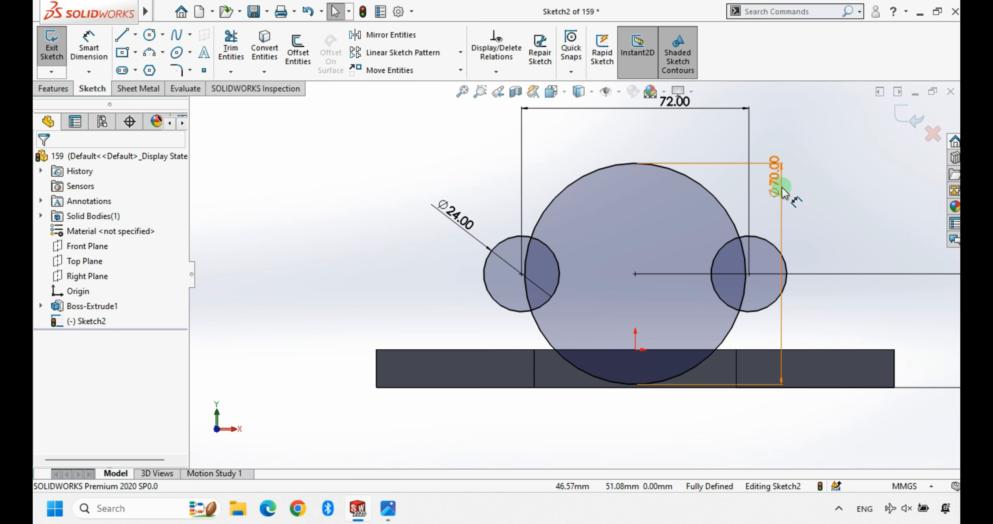
{"action": "left_click_drag", "start_coordinate": [774, 177], "coordinate": [821, 236]}
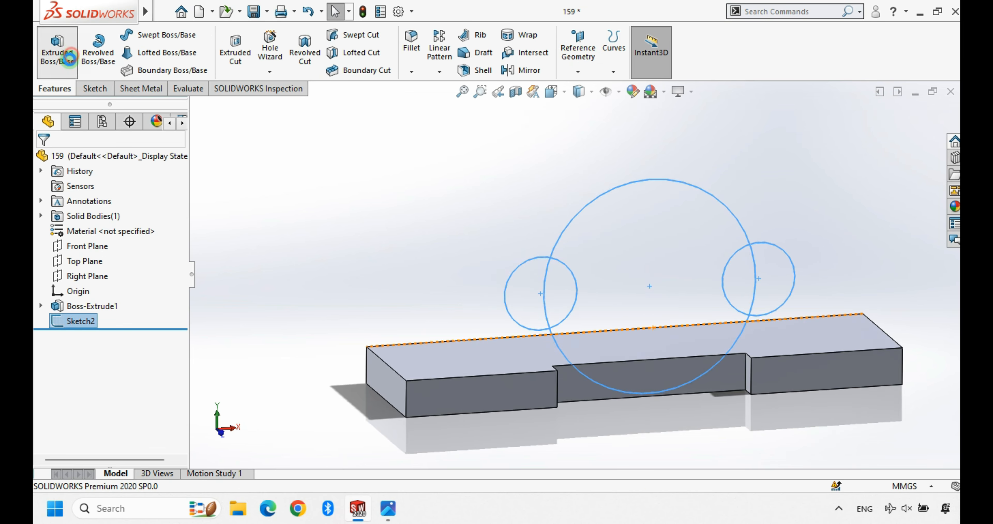
Extrude the large circle and both side circle regions above the plate 32 mm blind in the reversed direction, merging the result.
{"action": "left_click", "coordinate": [56, 52]}
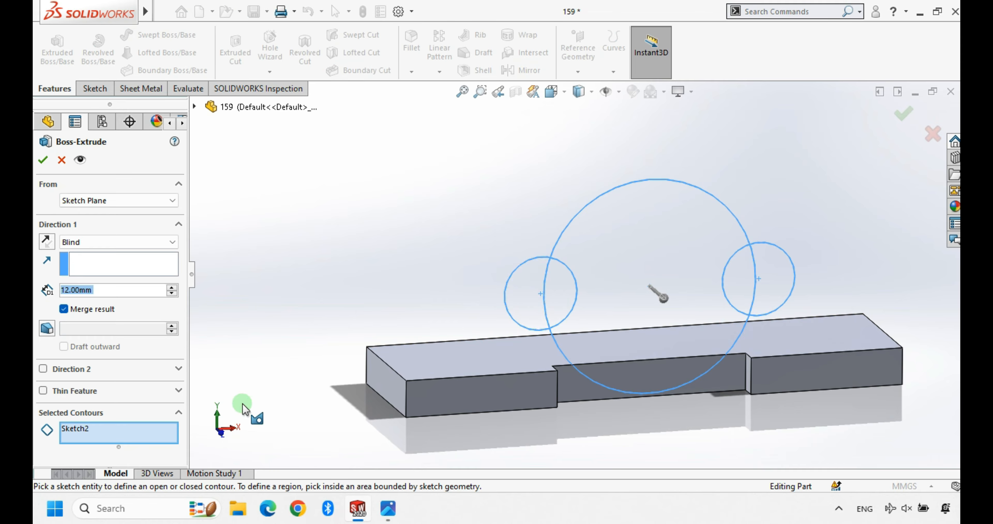
{"action": "right_click", "coordinate": [125, 432]}
{"action": "left_click", "coordinate": [154, 440]}
{"action": "left_click", "coordinate": [552, 288]}
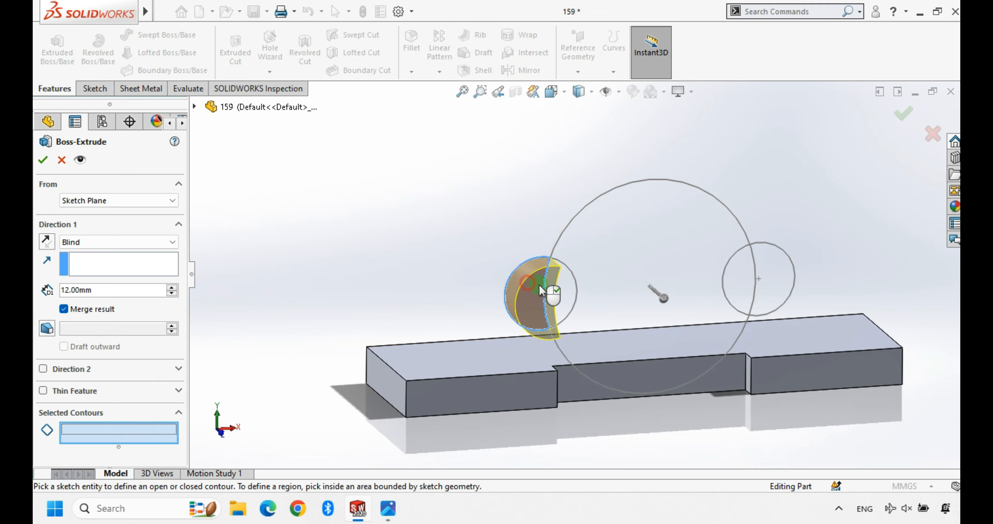
{"action": "left_click", "coordinate": [640, 269]}
{"action": "left_click", "coordinate": [749, 283]}
{"action": "left_click", "coordinate": [758, 308]}
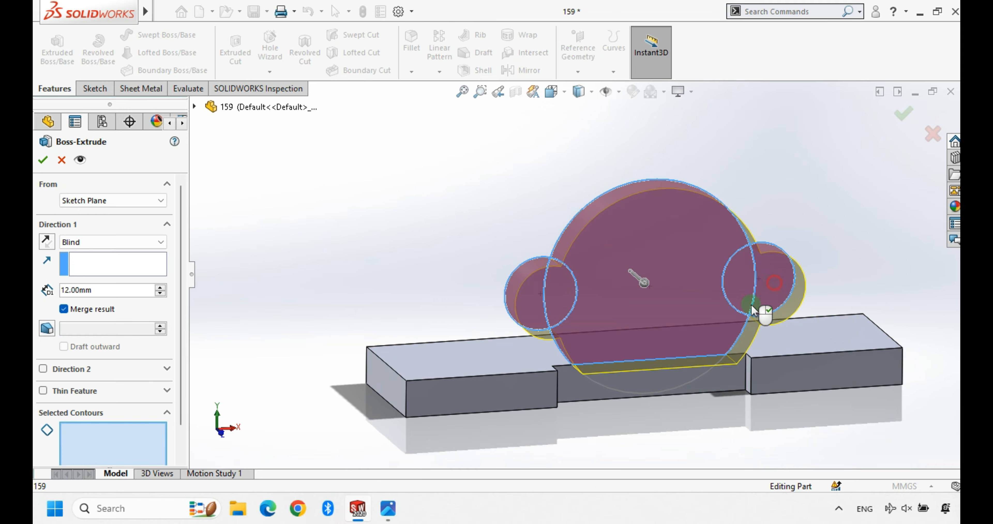
{"action": "left_click", "coordinate": [44, 243]}
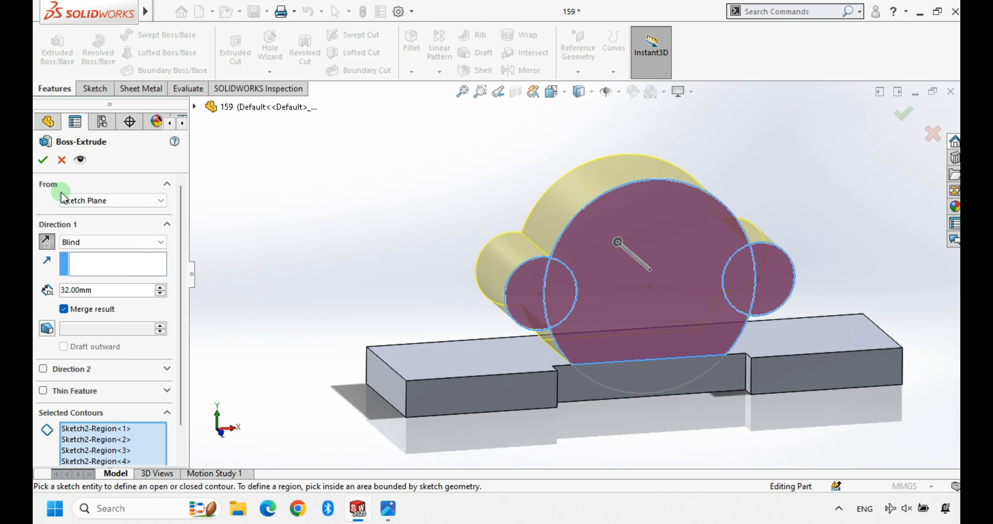
{"action": "left_click", "coordinate": [43, 160]}
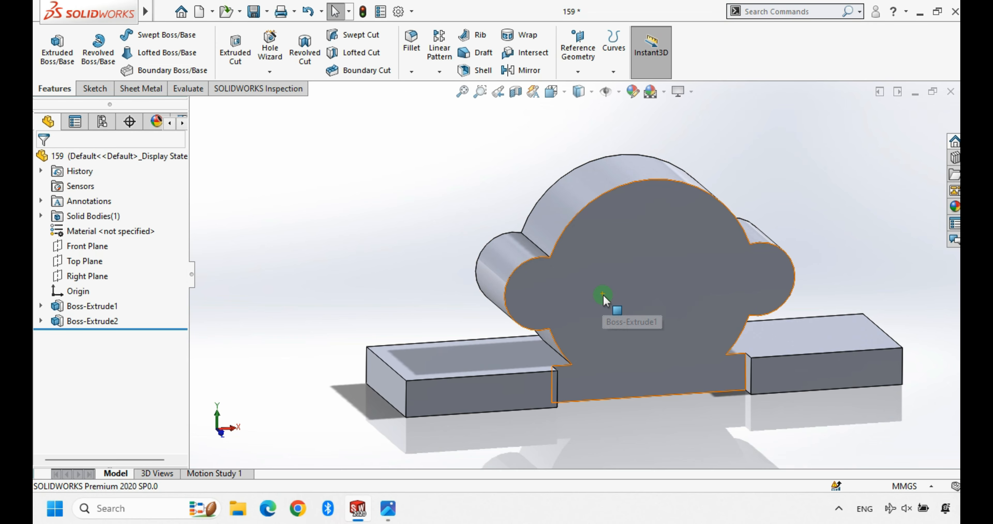
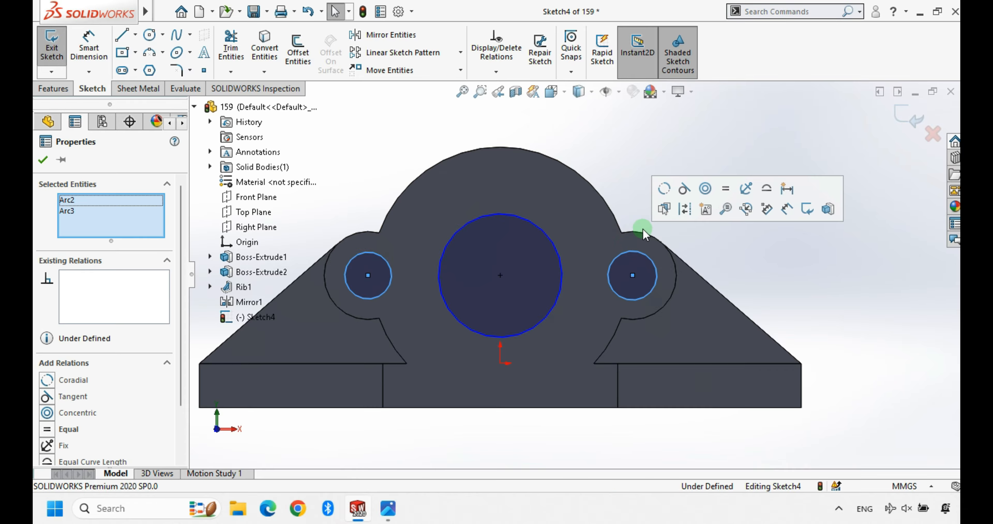
Make the two small hole circles equal and dimension the right one's diameter as 10 mm.
{"action": "left_click", "coordinate": [727, 195]}
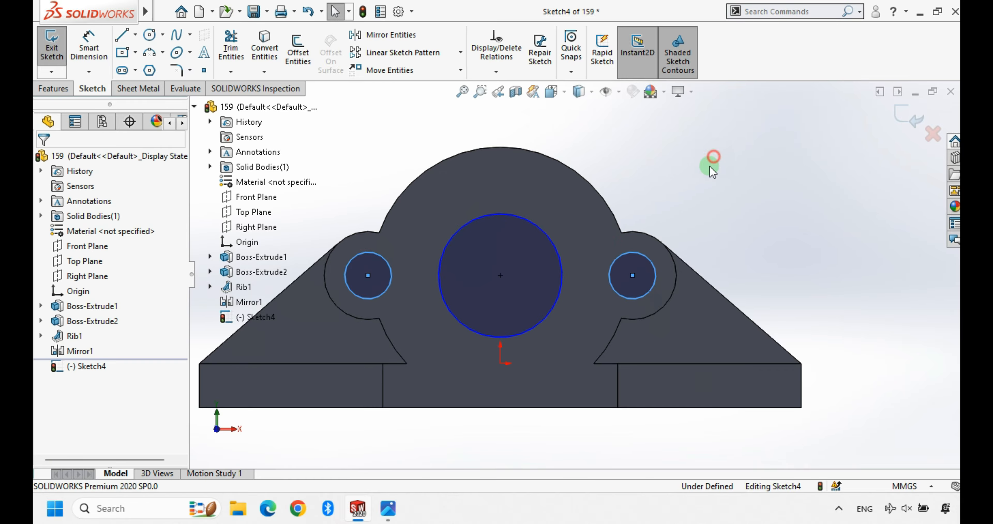
{"action": "left_click", "coordinate": [96, 42]}
{"action": "left_click", "coordinate": [649, 261]}
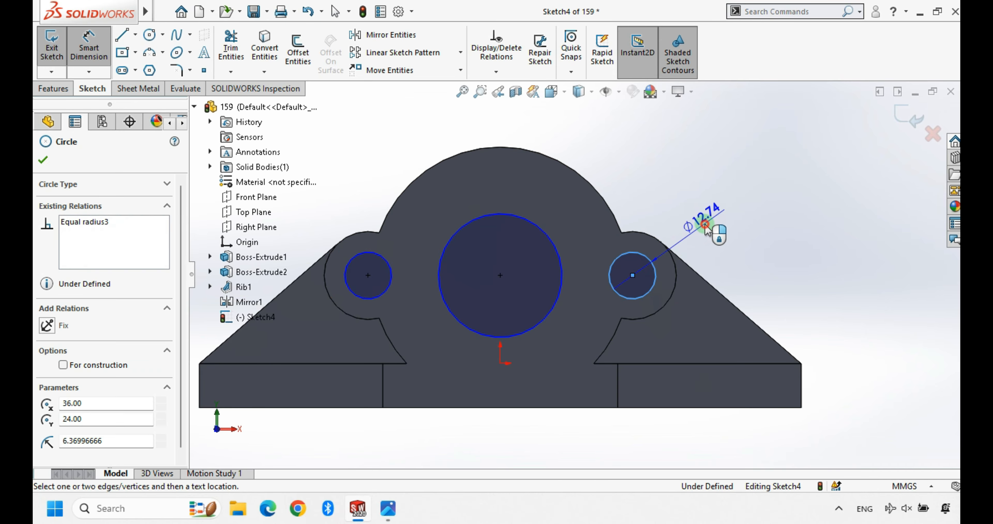
{"action": "left_click", "coordinate": [709, 227]}
{"action": "type", "text": "10"}
{"action": "key", "text": "Return"}
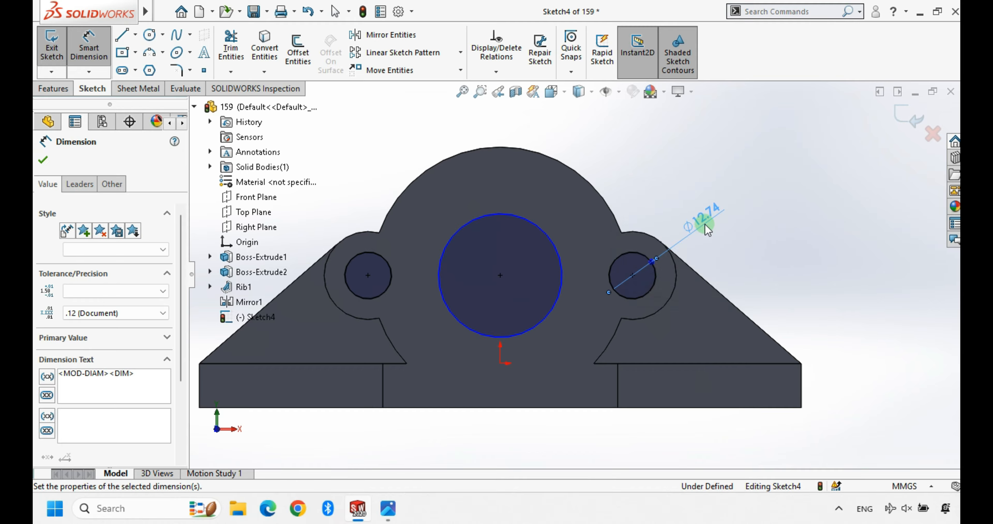
Dimension the central bore circle's diameter as 50 mm.
{"action": "left_click", "coordinate": [514, 215]}
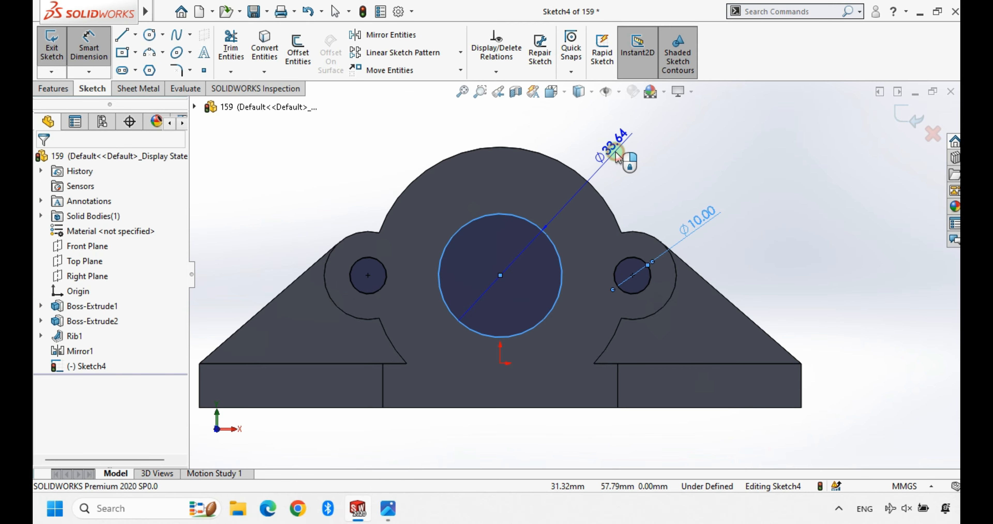
{"action": "left_click", "coordinate": [617, 158]}
{"action": "type", "text": "50"}
{"action": "key", "text": "Return"}
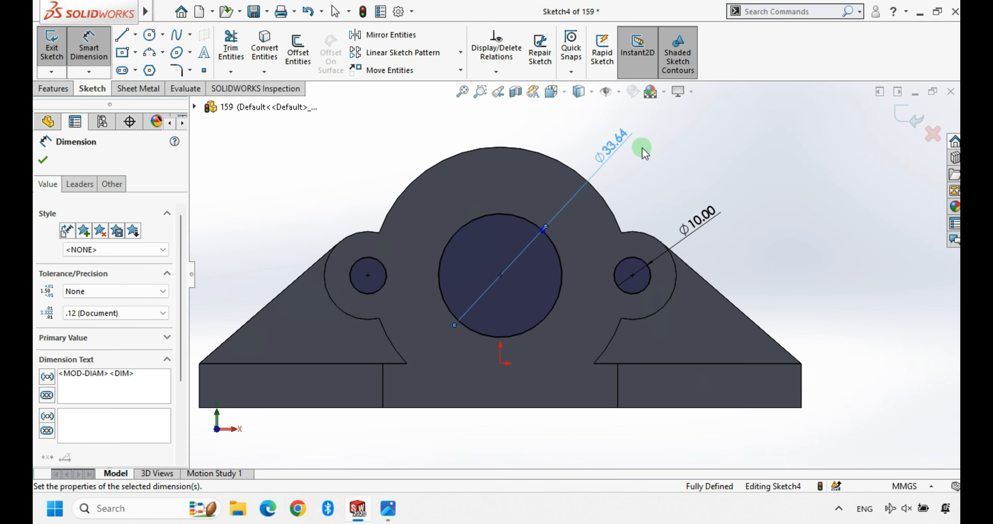
Cut the central circle and both small side circles through the housing with the Through All - Both end condition.
{"action": "left_click", "coordinate": [501, 309]}
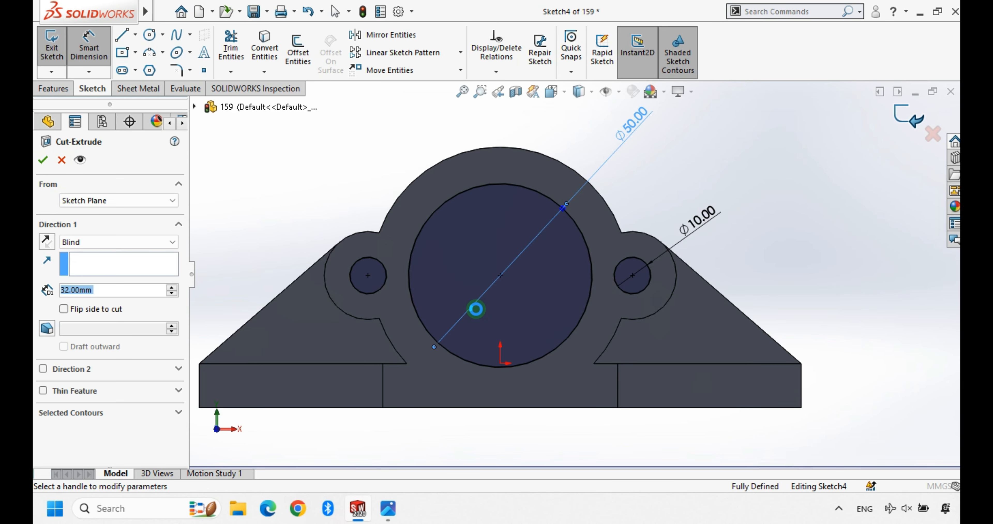
{"action": "middle_click_drag", "start_coordinate": [468, 312], "coordinate": [511, 334]}
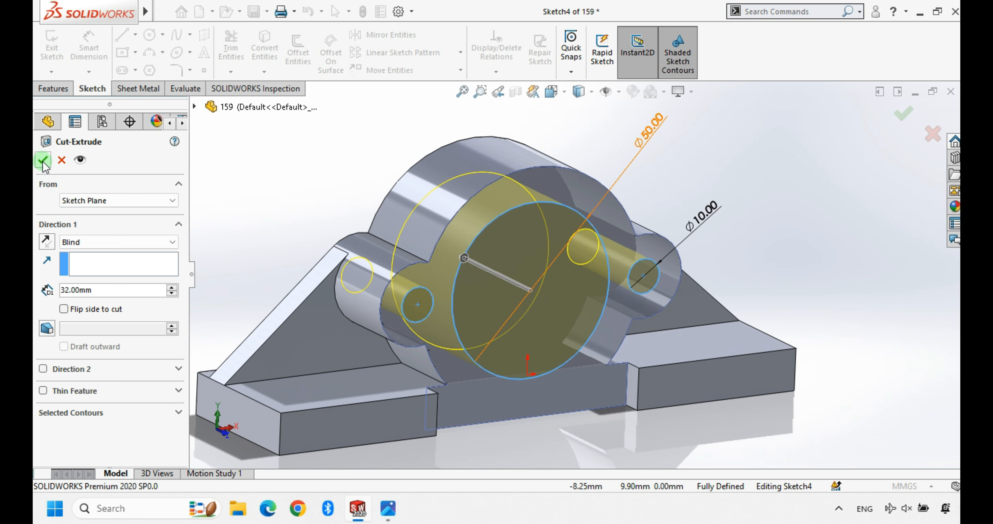
{"action": "left_click", "coordinate": [116, 242]}
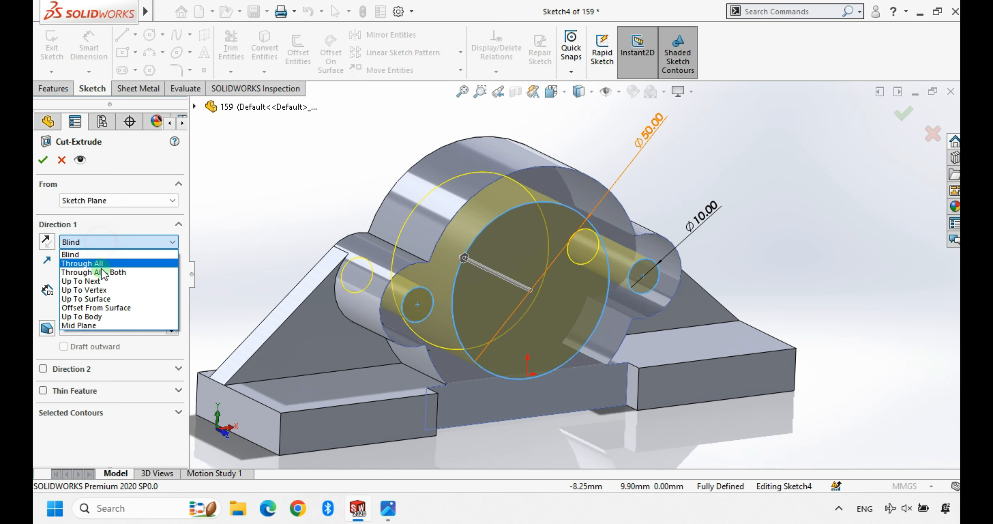
{"action": "left_click", "coordinate": [96, 269]}
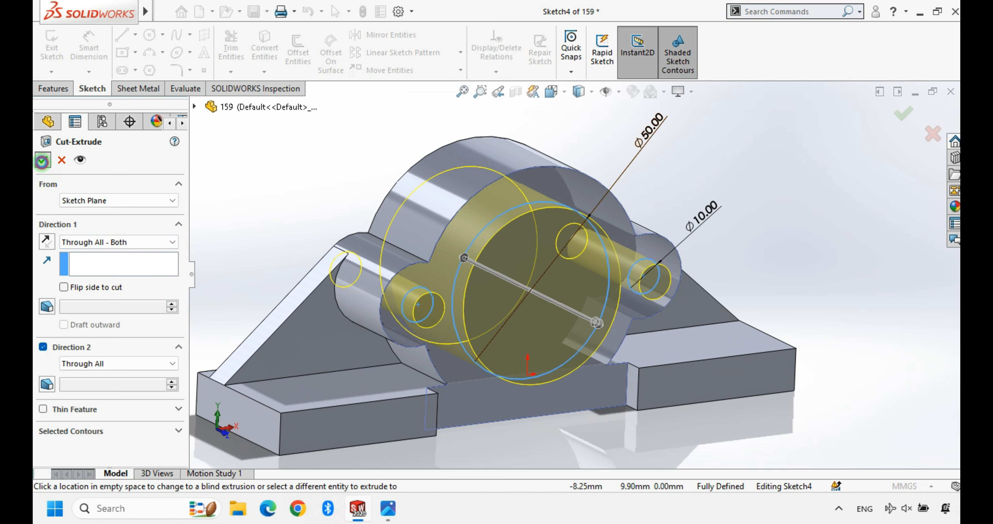
{"action": "left_click", "coordinate": [41, 161]}
{"action": "middle_click_drag", "start_coordinate": [485, 281], "coordinate": [490, 387]}
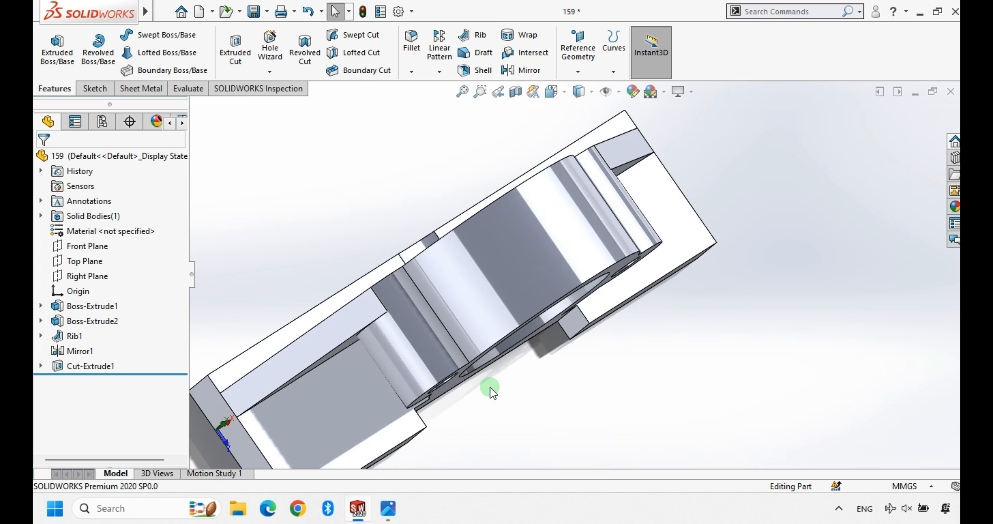
{"action": "middle_click_drag", "start_coordinate": [580, 297], "coordinate": [558, 236]}
Start a cut sketch on the base plate's left top face and draw a circle about 11 mm in diameter in front of the rib.
{"action": "key", "text": "alt+Tab"}
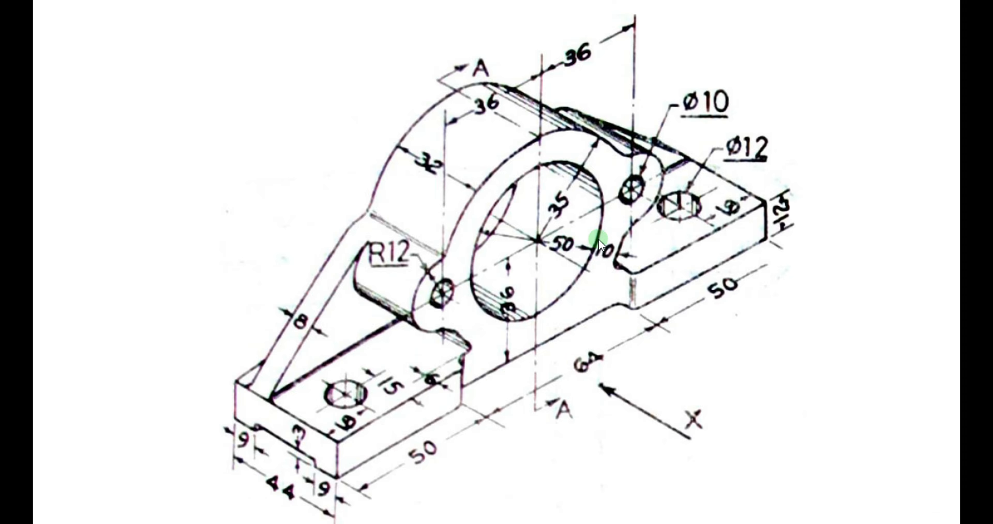
{"action": "key", "text": "alt+Tab"}
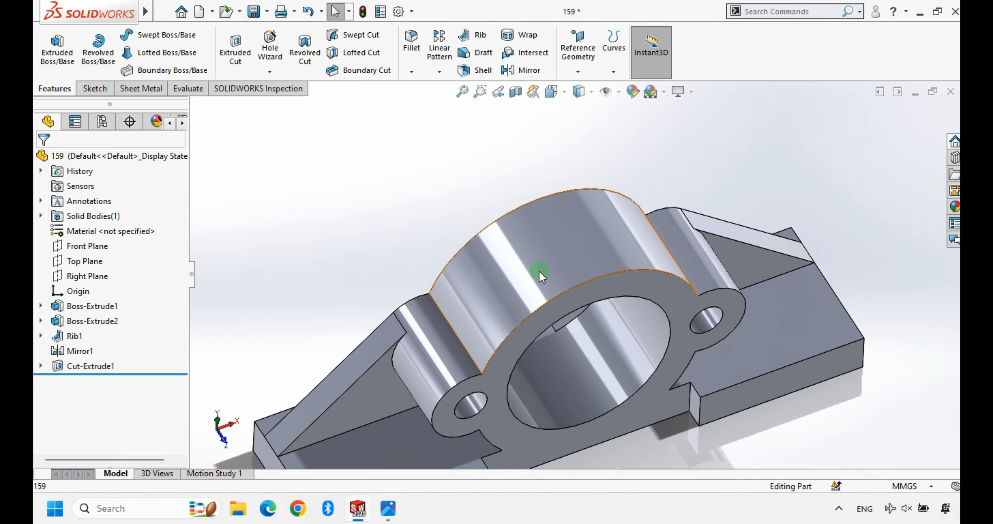
{"action": "key", "text": "alt+Tab"}
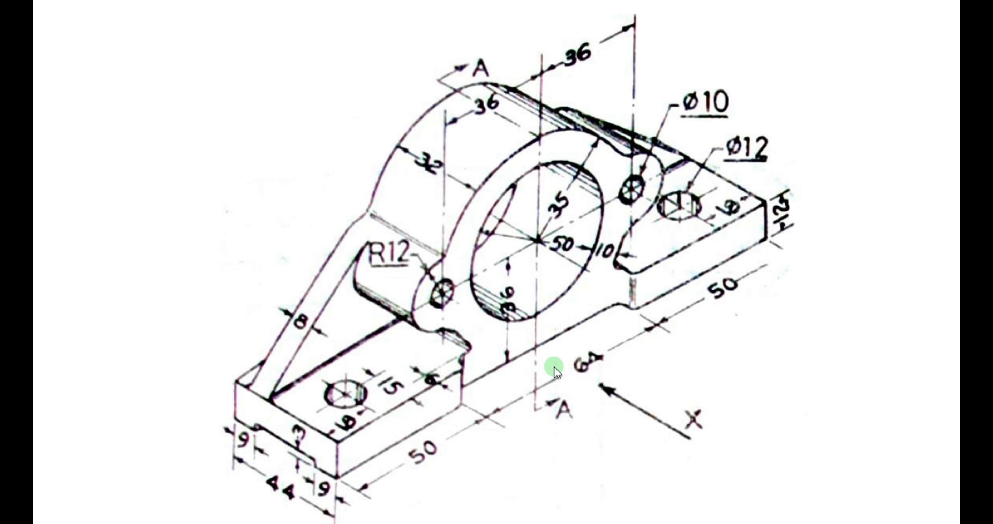
{"action": "key", "text": "alt+Tab"}
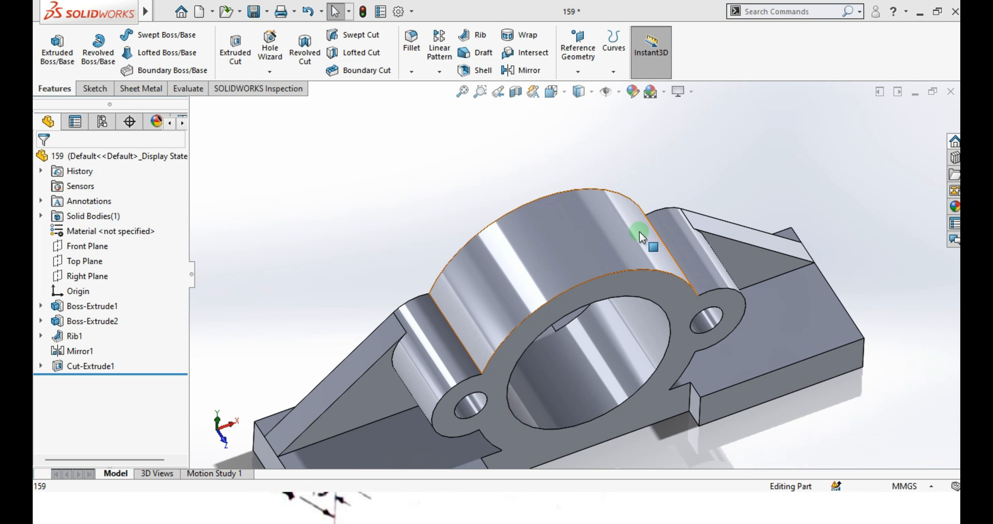
{"action": "scroll", "coordinate": [617, 202], "scroll_direction": "up", "scroll_amount": 3}
{"action": "left_click", "coordinate": [468, 372]}
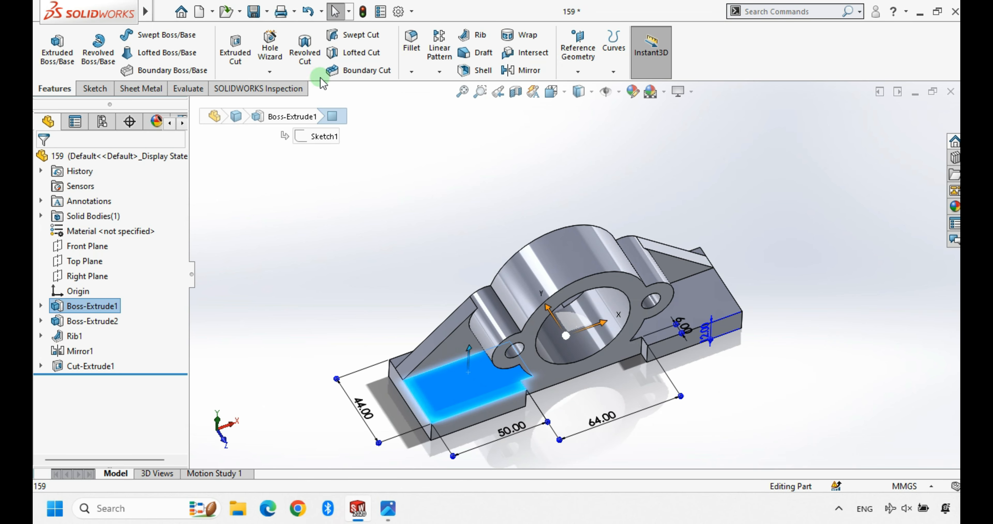
{"action": "left_click", "coordinate": [235, 48]}
{"action": "left_click", "coordinate": [79, 381]}
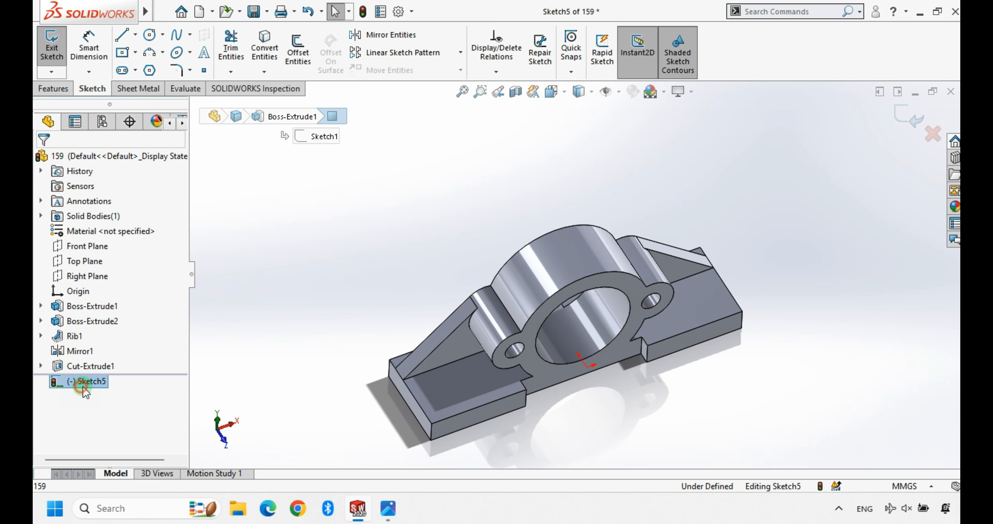
{"action": "left_click", "coordinate": [78, 372]}
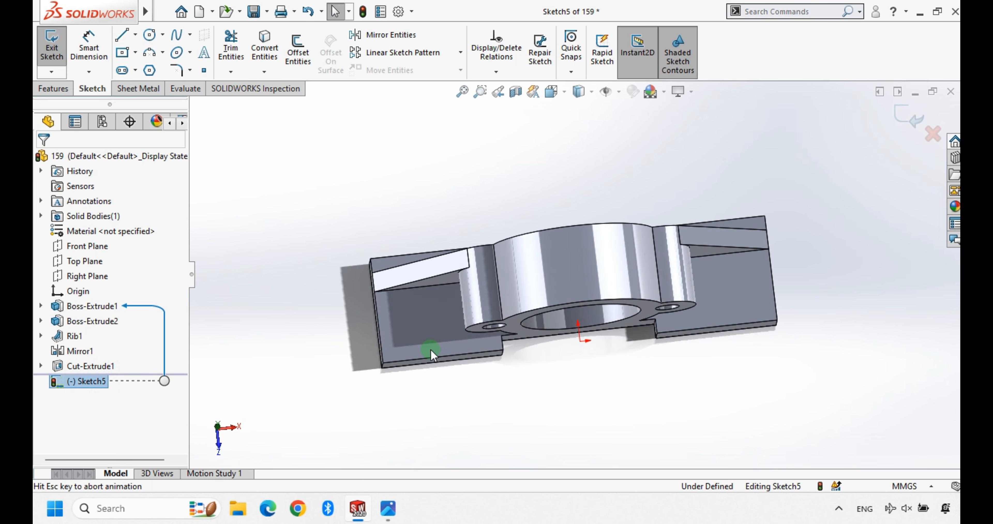
{"action": "left_click", "coordinate": [150, 35]}
{"action": "scroll", "coordinate": [386, 296], "scroll_direction": "down", "scroll_amount": 4}
{"action": "left_click", "coordinate": [511, 286]}
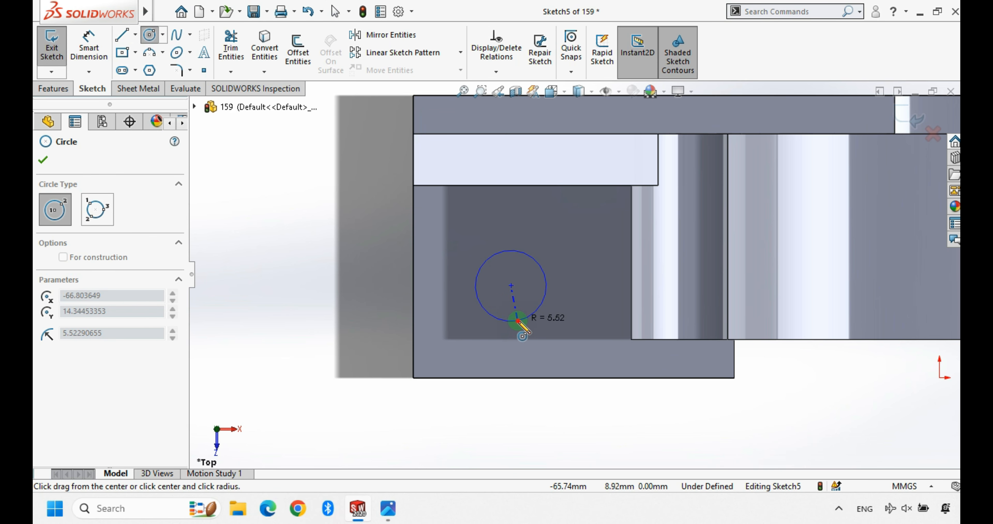
{"action": "left_click", "coordinate": [524, 319]}
Dimension the new circle's centre 18 mm from the base plate's left end edge.
{"action": "right_click_drag", "start_coordinate": [510, 414], "coordinate": [509, 362]}
{"action": "left_click", "coordinate": [500, 253]}
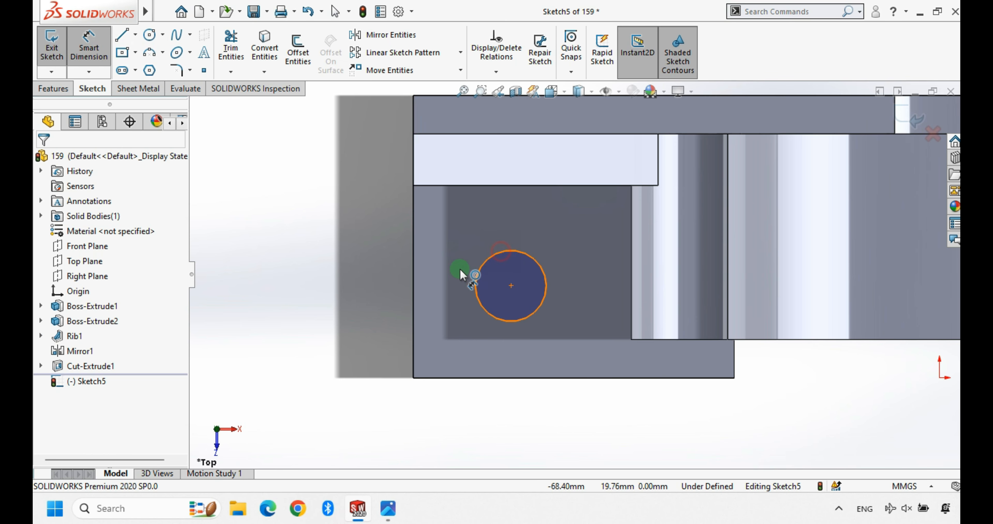
{"action": "left_click", "coordinate": [414, 244]}
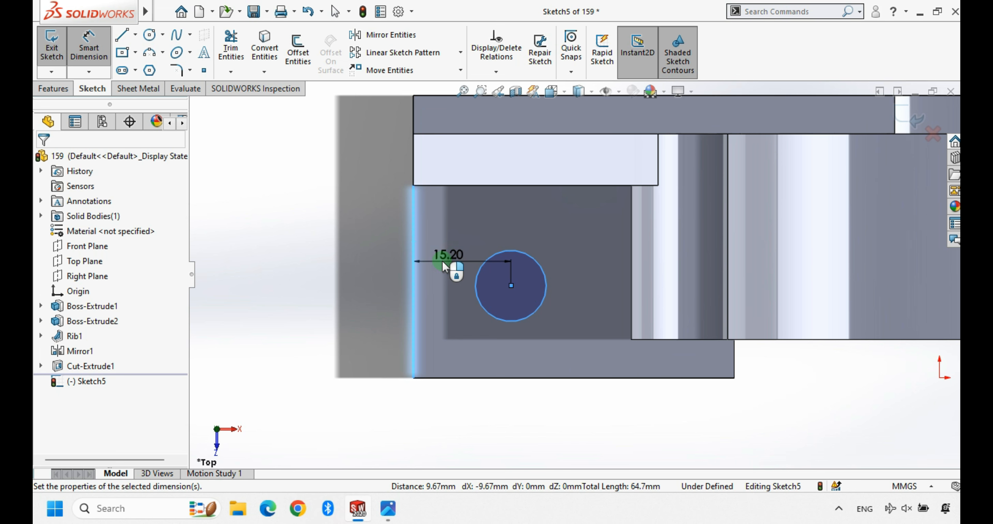
{"action": "left_click", "coordinate": [442, 260]}
{"action": "type", "text": "18"}
{"action": "key", "text": "Return"}
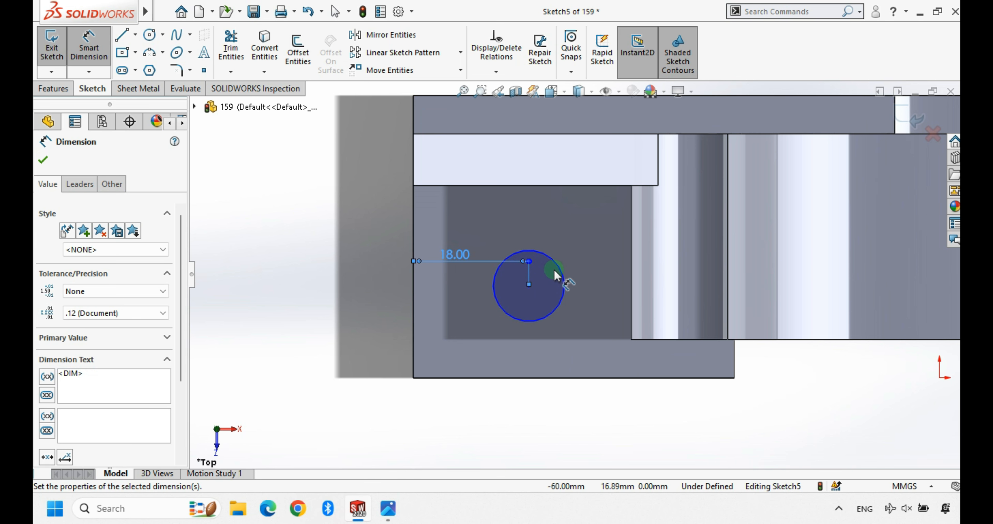
Dimension the circle's centre 15 mm from the base plate's front edge.
{"action": "left_click", "coordinate": [554, 269]}
{"action": "left_click", "coordinate": [571, 378]}
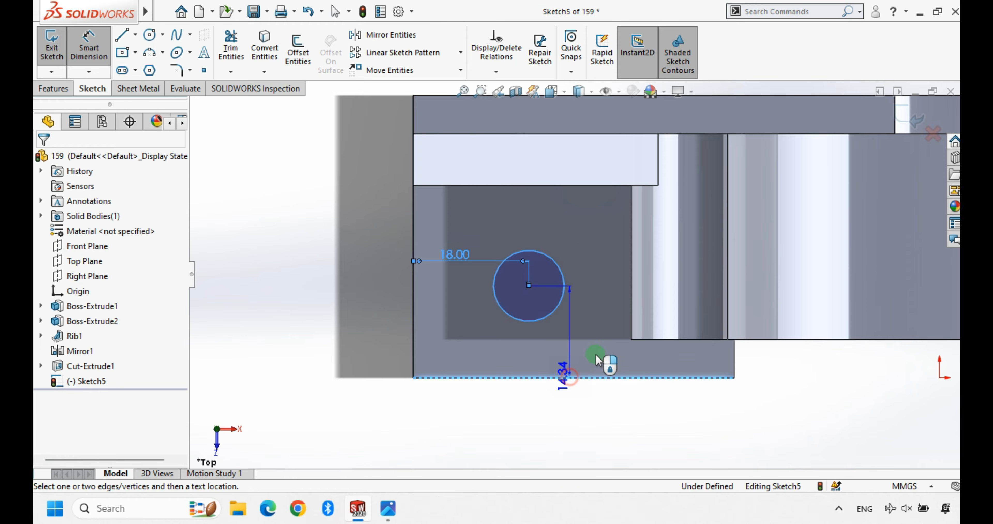
{"action": "left_click", "coordinate": [600, 341]}
{"action": "type", "text": "100"}
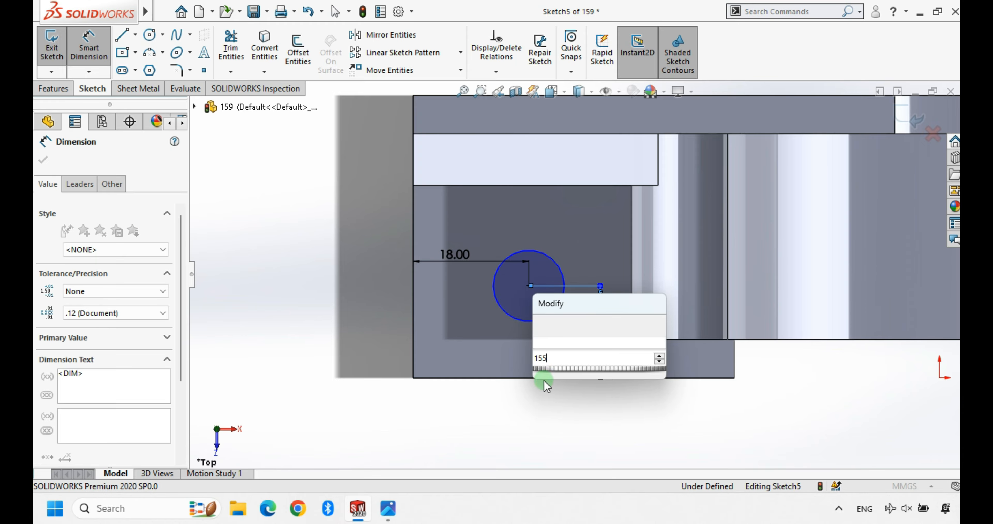
{"action": "key", "text": "Return"}
{"action": "scroll", "coordinate": [557, 299], "scroll_direction": "up", "scroll_amount": 3}
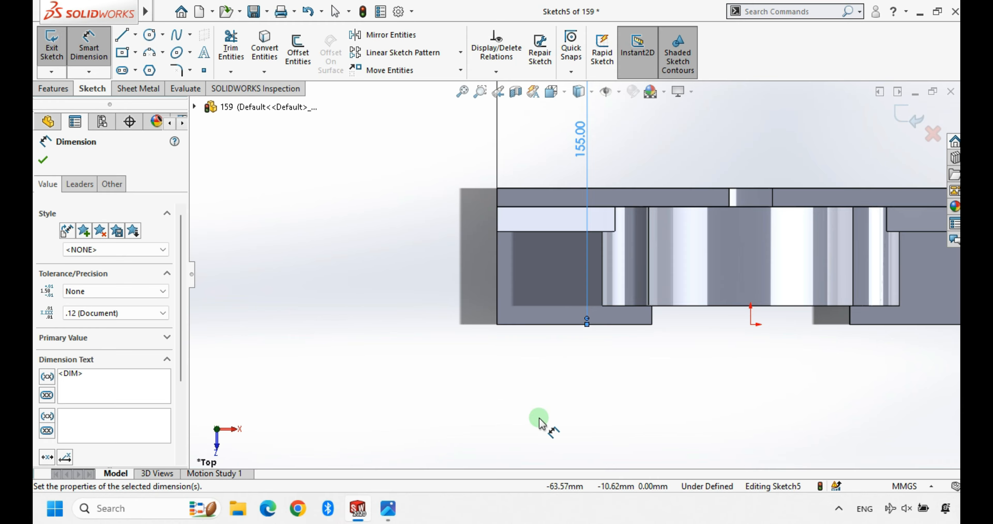
{"action": "left_click", "coordinate": [570, 189]}
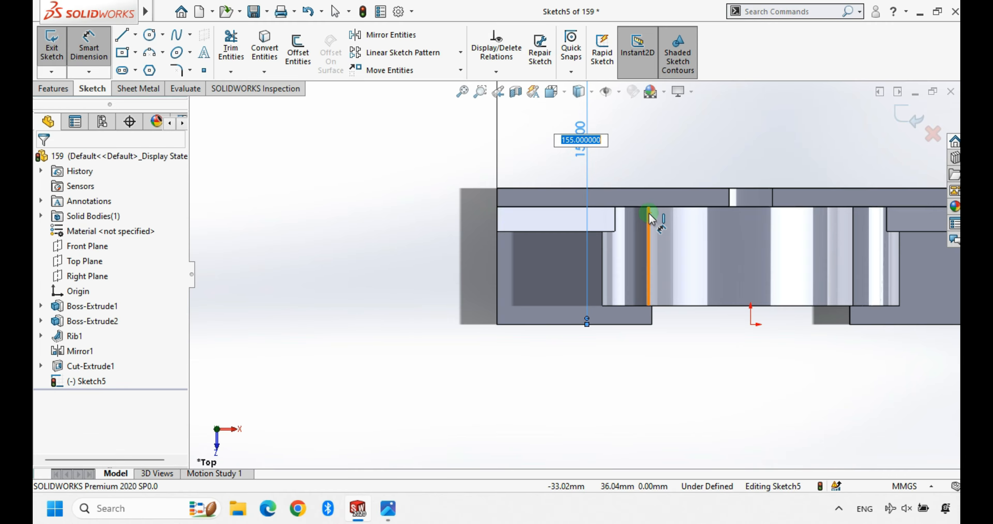
{"action": "type", "text": "15"}
{"action": "key", "text": "Return"}
{"action": "scroll", "coordinate": [555, 277], "scroll_direction": "down", "scroll_amount": 2}
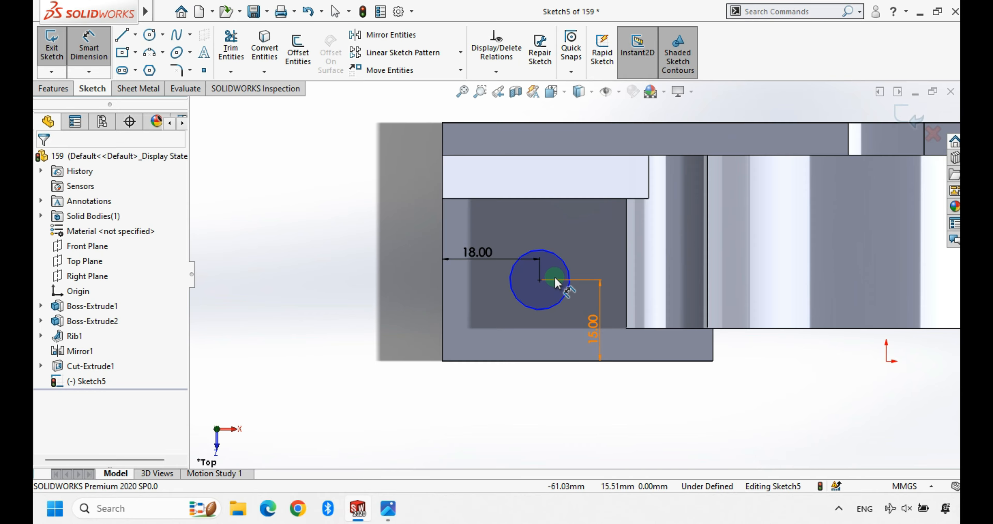
Dimension the base plate hole circle's diameter as 12 mm.
{"action": "left_click", "coordinate": [505, 302]}
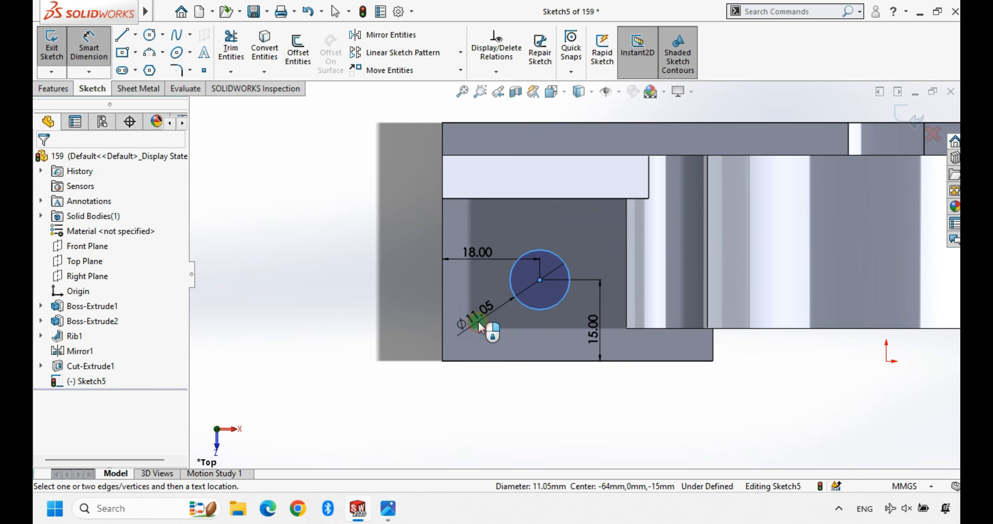
{"action": "left_click", "coordinate": [478, 320]}
{"action": "type", "text": "10"}
{"action": "key", "text": "Return"}
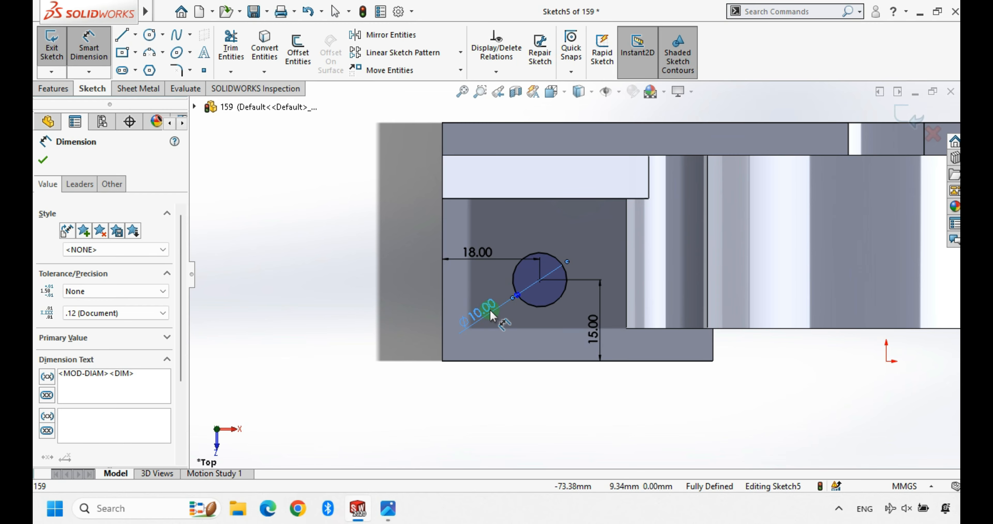
{"action": "double_click", "coordinate": [484, 315]}
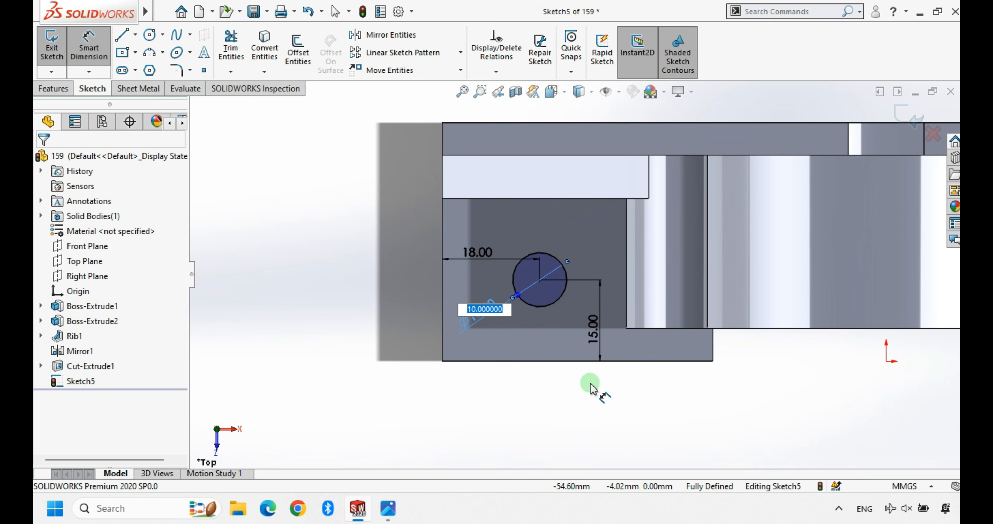
{"action": "key", "text": "Return"}
{"action": "left_click", "coordinate": [391, 284]}
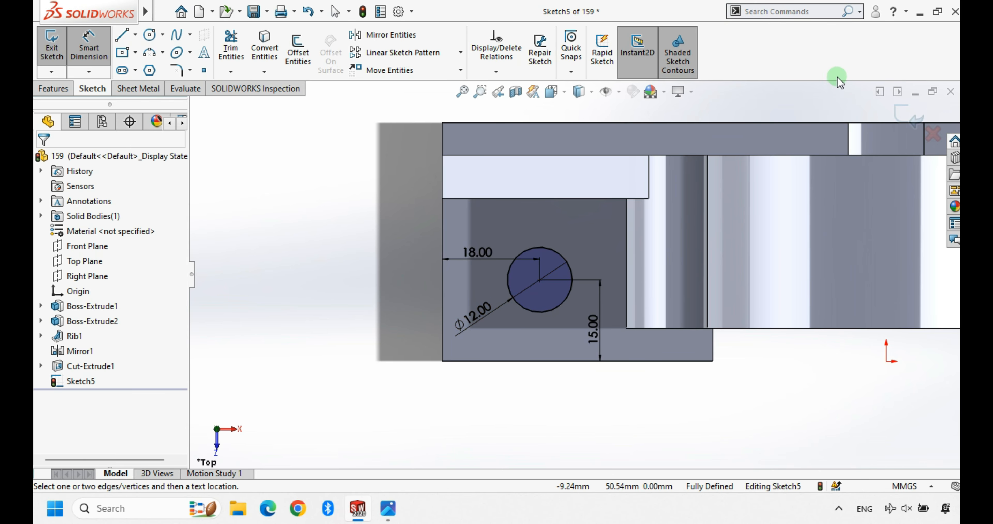
Mirror the 12 mm circle about the Right Plane as a copy onto the other side of the base plate.
{"action": "scroll", "coordinate": [576, 276], "scroll_direction": "up", "scroll_amount": 2}
{"action": "scroll", "coordinate": [582, 267], "scroll_direction": "down", "scroll_amount": 3}
{"action": "left_click", "coordinate": [538, 252]}
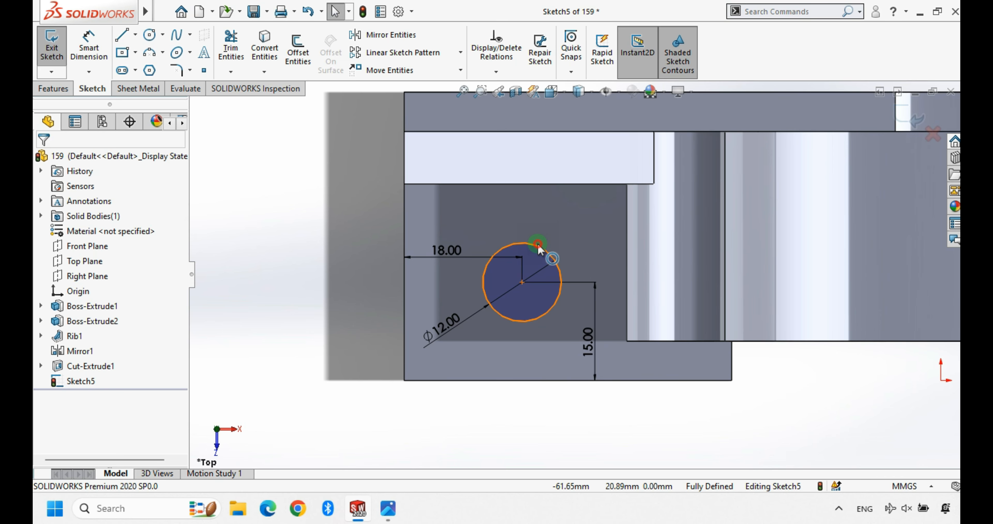
{"action": "left_click", "coordinate": [401, 35]}
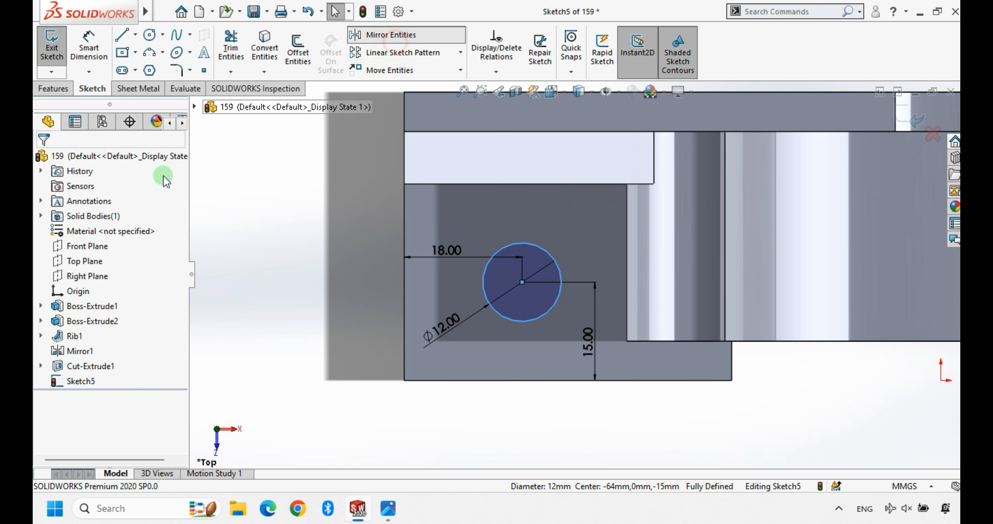
{"action": "left_click", "coordinate": [131, 328]}
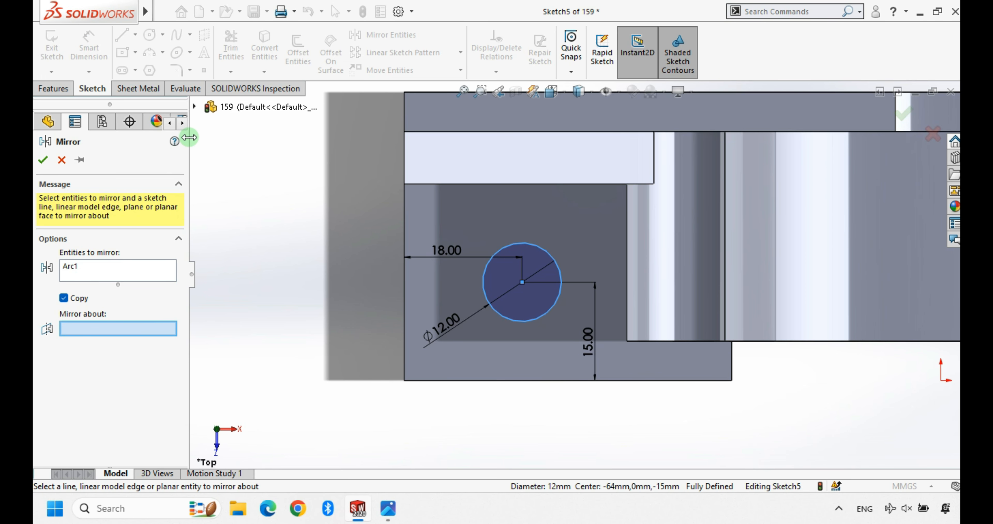
{"action": "left_click", "coordinate": [191, 107]}
{"action": "left_click", "coordinate": [193, 106]}
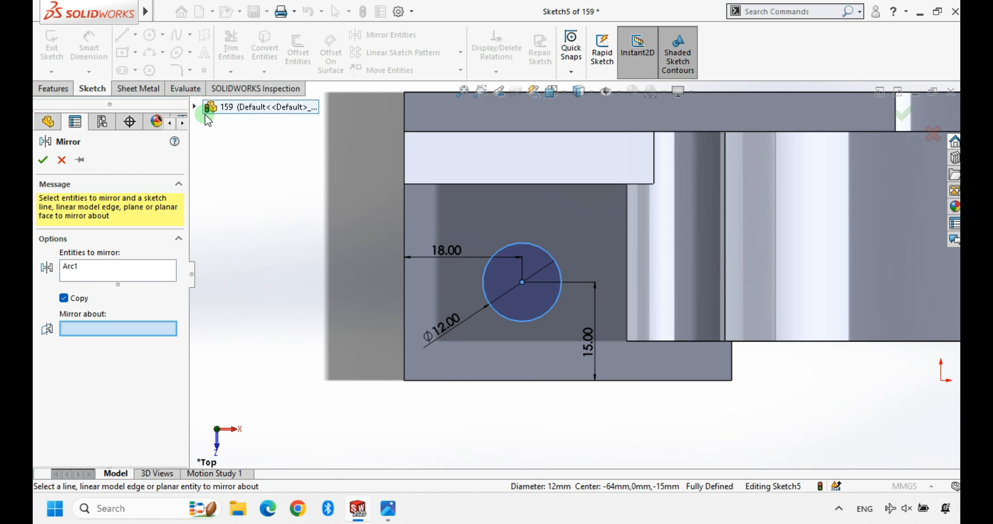
{"action": "left_click", "coordinate": [194, 106]}
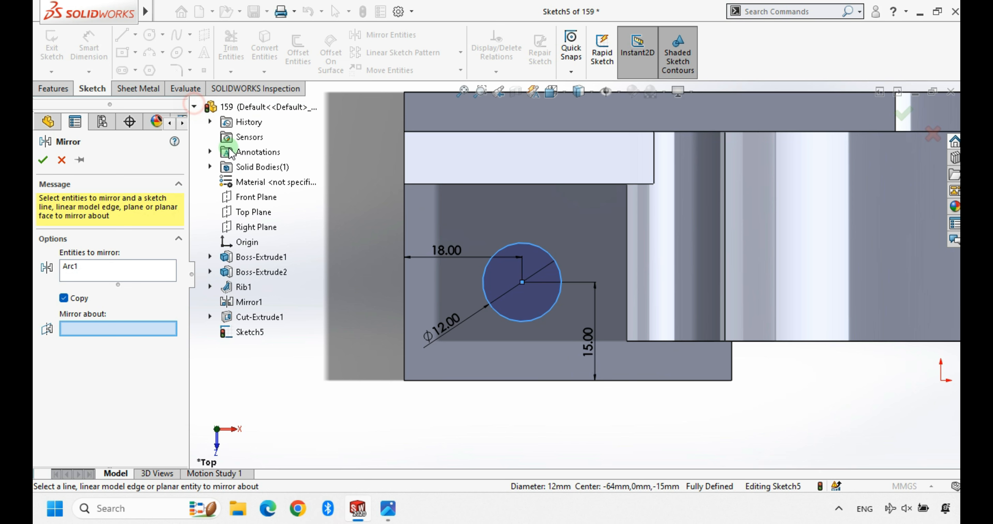
{"action": "left_click", "coordinate": [259, 227]}
{"action": "left_click", "coordinate": [41, 160]}
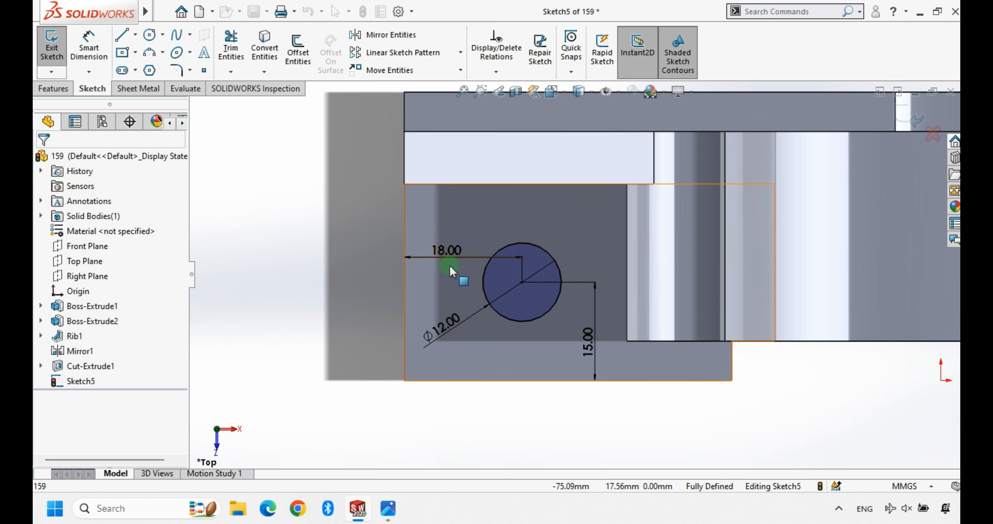
Cut the two 12 mm circles through the entire base plate using Through All.
{"action": "key", "text": "f"}
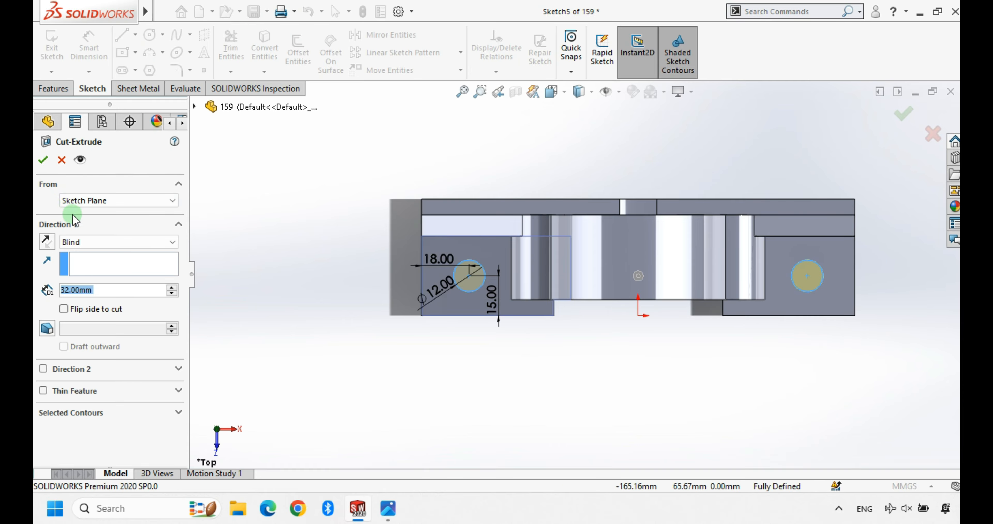
{"action": "left_click", "coordinate": [93, 242]}
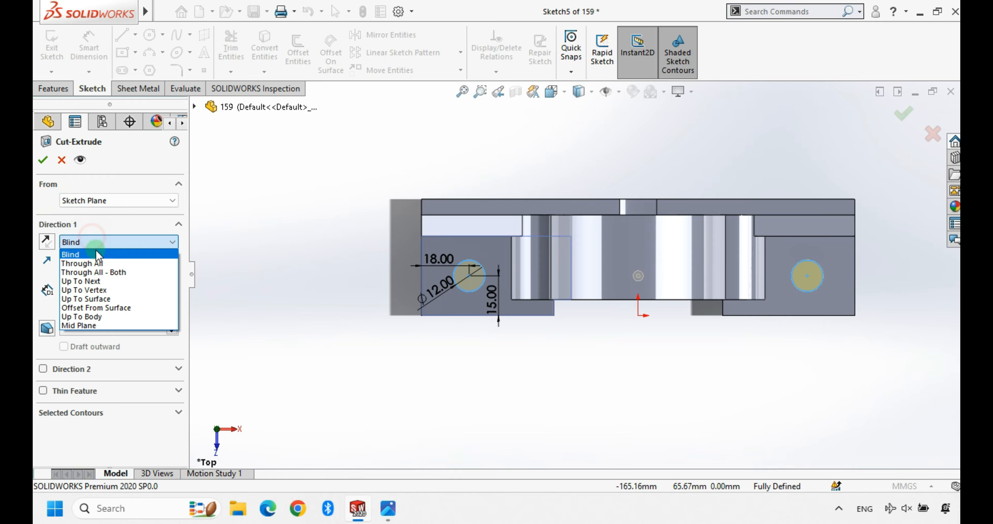
{"action": "left_click", "coordinate": [110, 263]}
{"action": "right_click", "coordinate": [542, 360]}
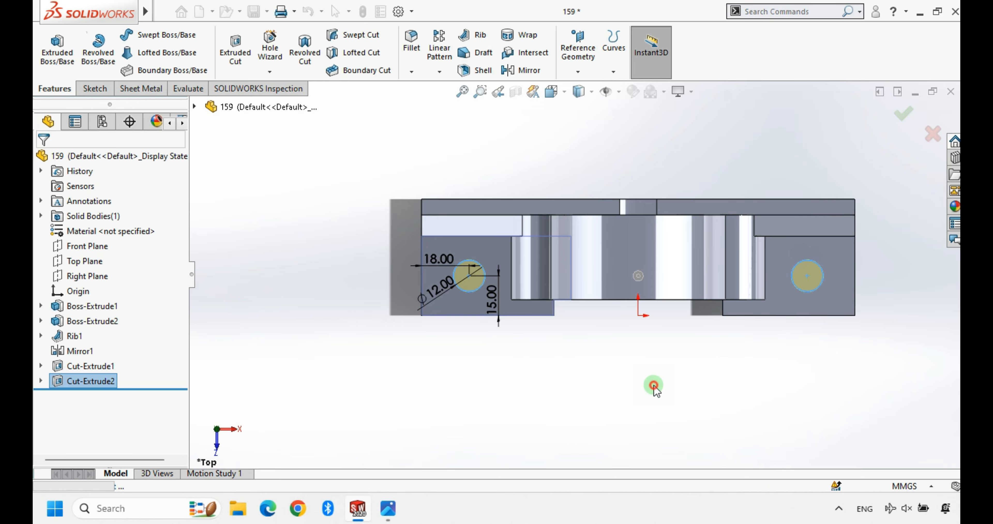
{"action": "mouse_move", "coordinate": [614, 350]}
{"action": "middle_mouse_down"}
{"action": "mouse_move", "coordinate": [621, 270]}
{"action": "mouse_move", "coordinate": [580, 280]}
{"action": "mouse_move", "coordinate": [606, 242]}
{"action": "middle_mouse_up"}
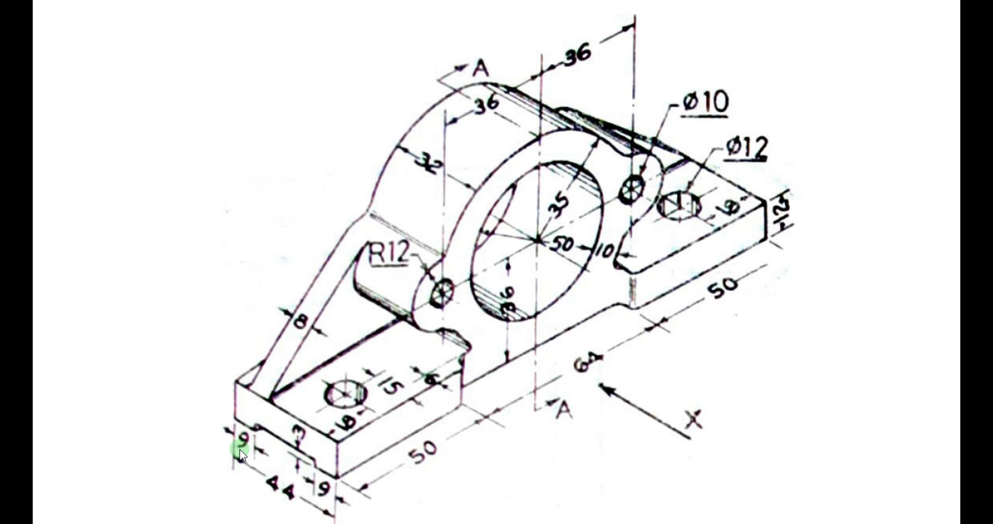
Start an Extruded Cut sketch on the Right Plane and view it face-on.
{"action": "key", "text": "alt+Tab"}
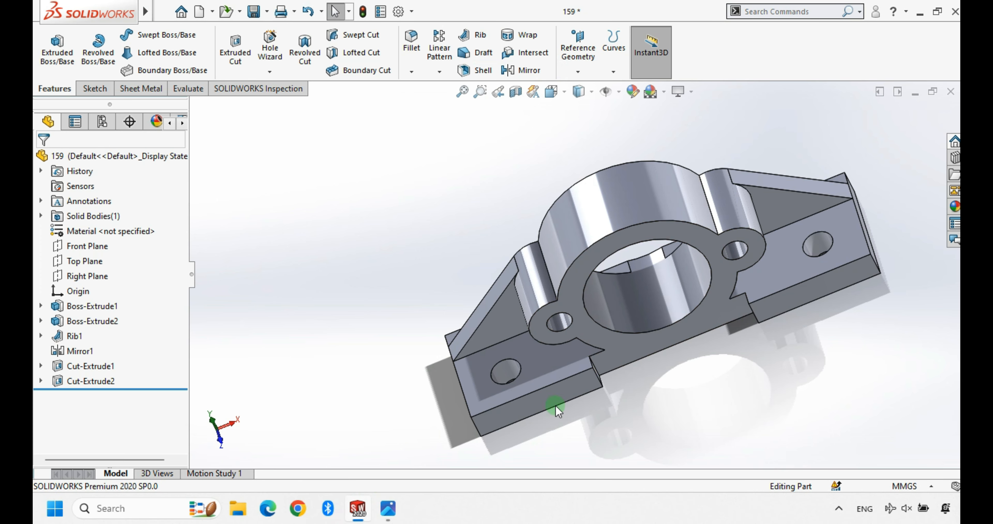
{"action": "mouse_move", "coordinate": [483, 392]}
{"action": "middle_mouse_down"}
{"action": "mouse_move", "coordinate": [552, 309]}
{"action": "mouse_move", "coordinate": [539, 366]}
{"action": "middle_mouse_up"}
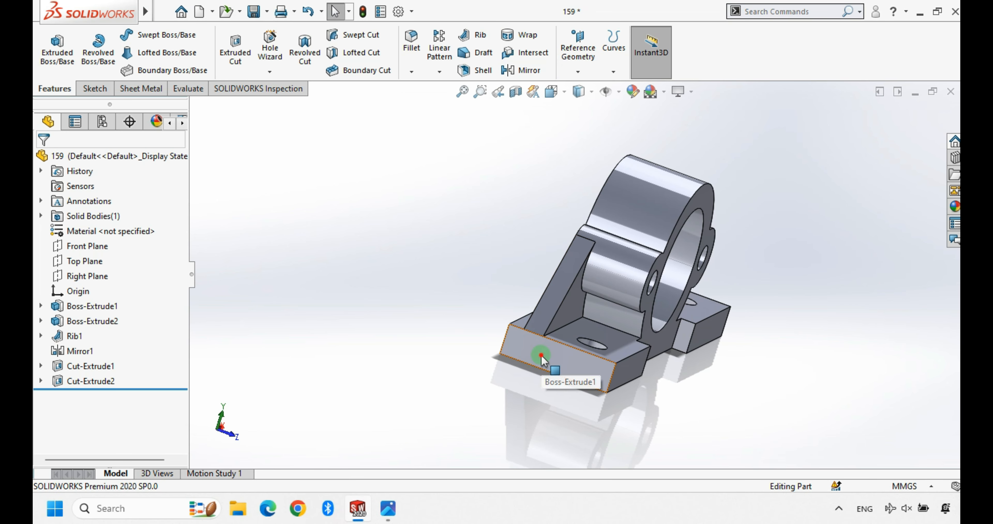
{"action": "left_click", "coordinate": [541, 355]}
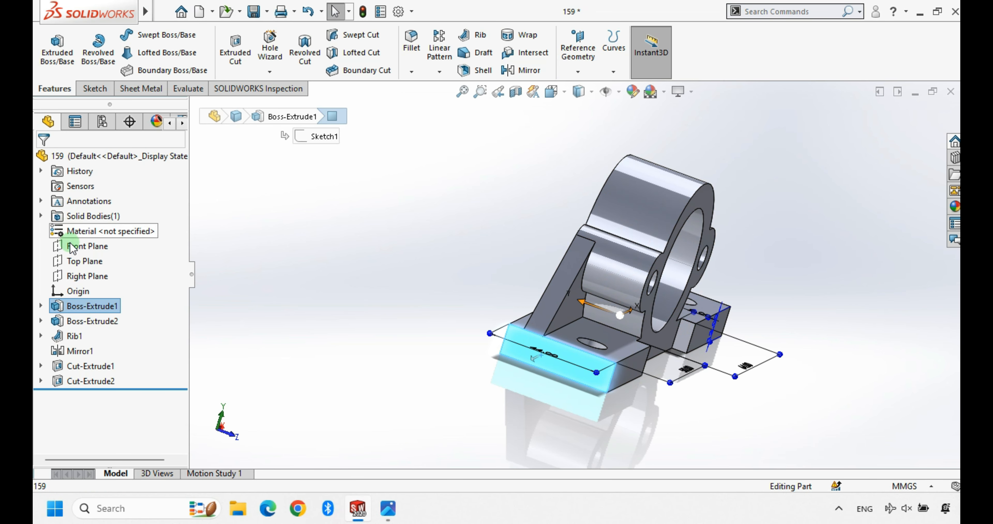
{"action": "left_click", "coordinate": [73, 276]}
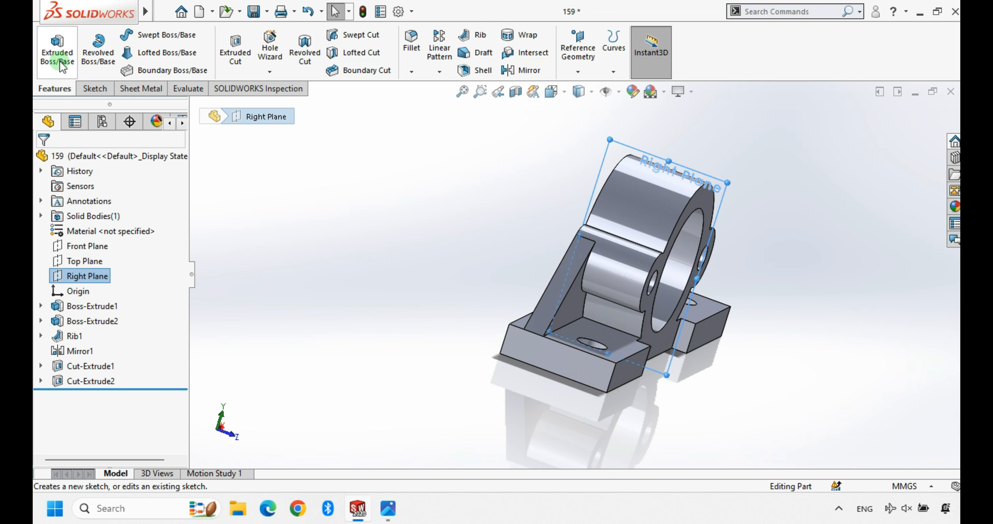
{"action": "left_click", "coordinate": [235, 50]}
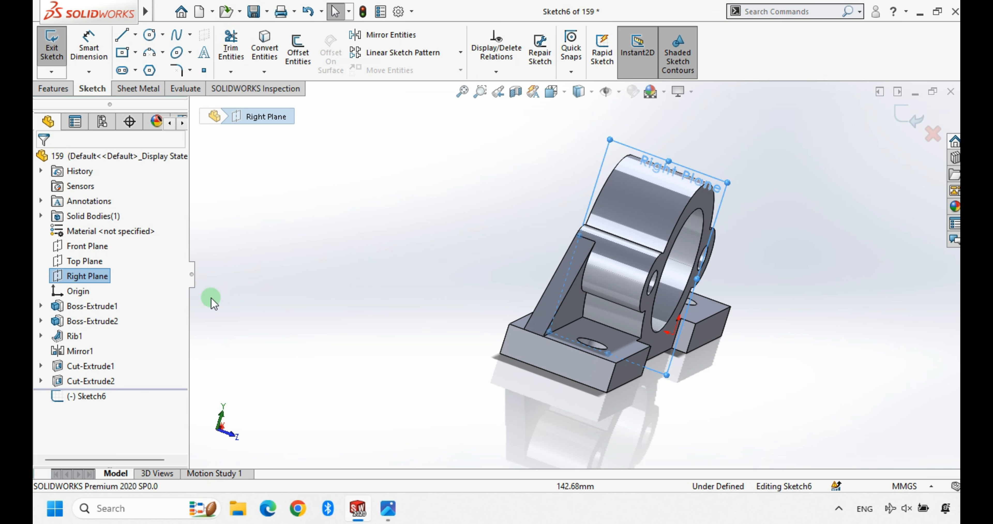
{"action": "left_click", "coordinate": [94, 396]}
{"action": "left_click", "coordinate": [125, 378]}
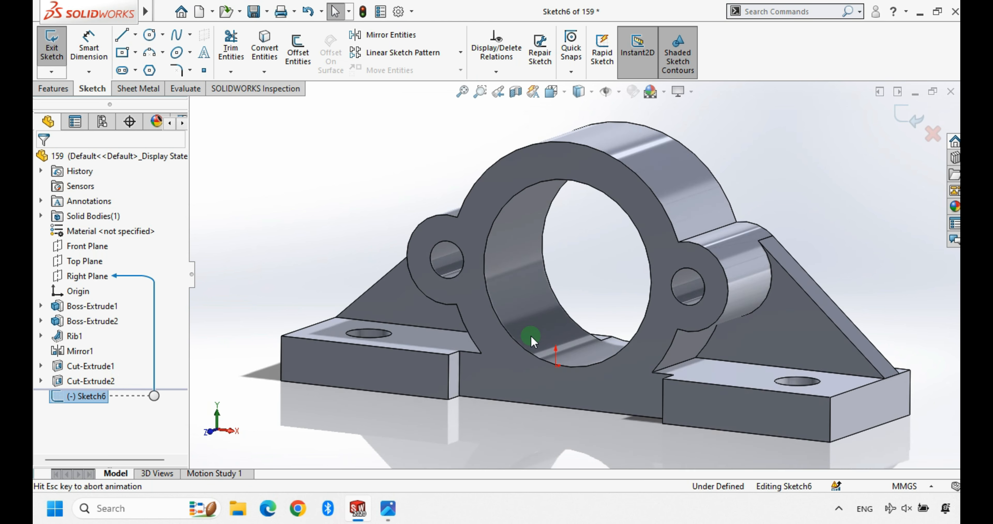
Draw a corner rectangle about 31 mm by 2.75 mm along the base plate's underside edge.
{"action": "left_click", "coordinate": [122, 35]}
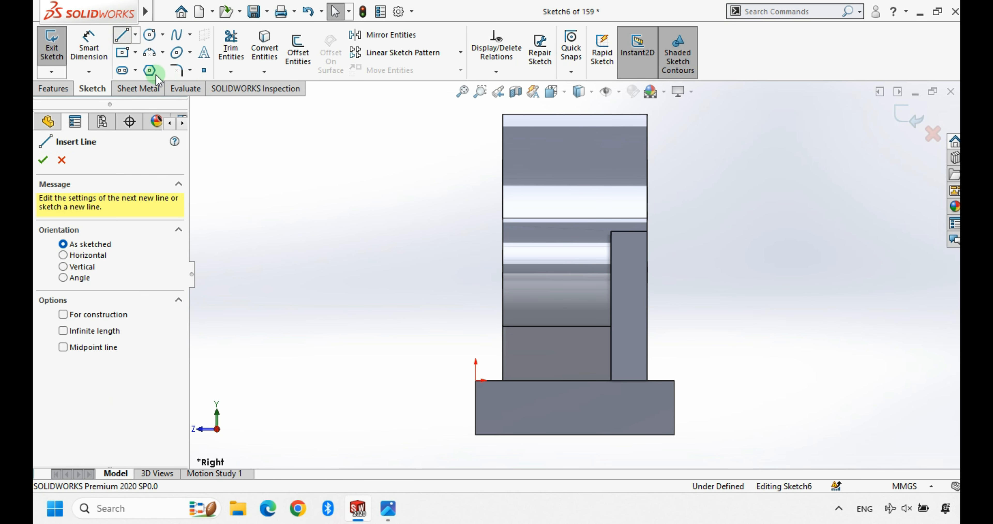
{"action": "left_click", "coordinate": [121, 54]}
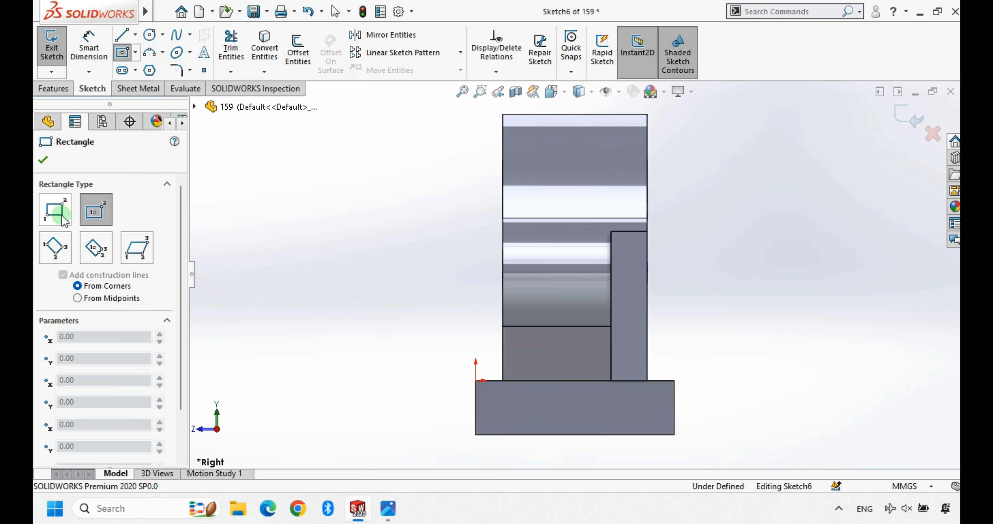
{"action": "left_click", "coordinate": [63, 220]}
{"action": "scroll", "coordinate": [548, 441], "scroll_direction": "down", "scroll_amount": 5}
{"action": "left_click", "coordinate": [451, 383]}
{"action": "left_click", "coordinate": [808, 350]}
Dimension the height of the underside rectangle as 3 mm.
{"action": "right_click_drag", "start_coordinate": [747, 424], "coordinate": [747, 383]}
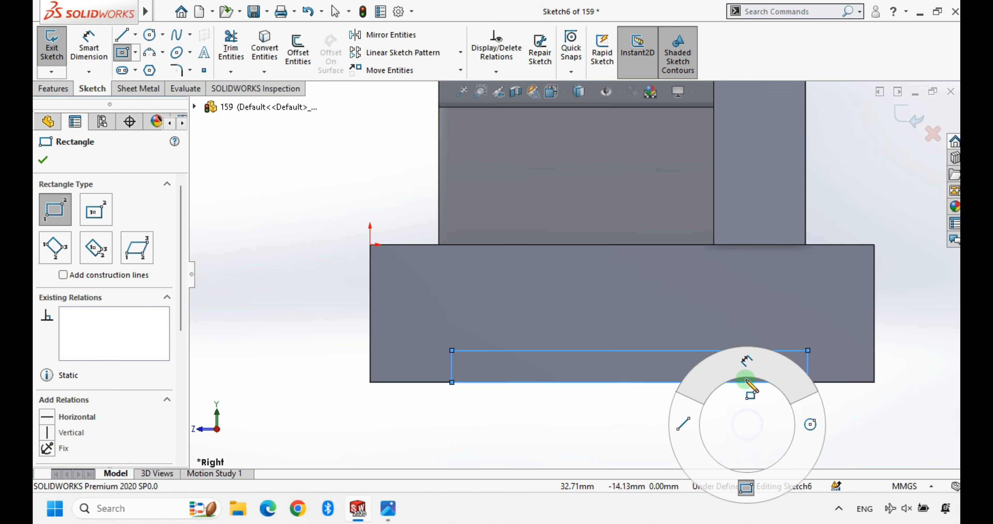
{"action": "right_click", "coordinate": [533, 381]}
{"action": "left_click", "coordinate": [539, 388]}
{"action": "right_click_drag", "start_coordinate": [525, 401], "coordinate": [536, 291]}
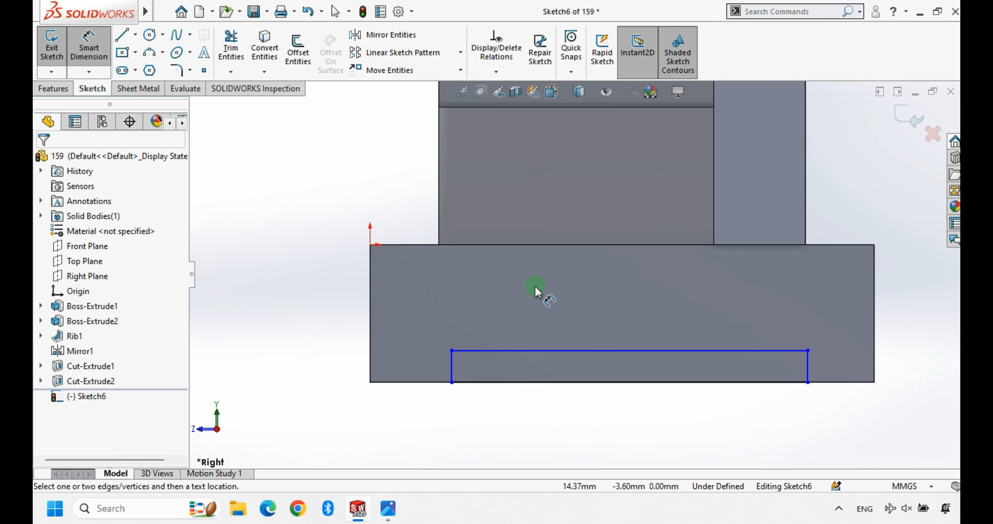
{"action": "left_click", "coordinate": [534, 350]}
{"action": "left_click", "coordinate": [526, 383]}
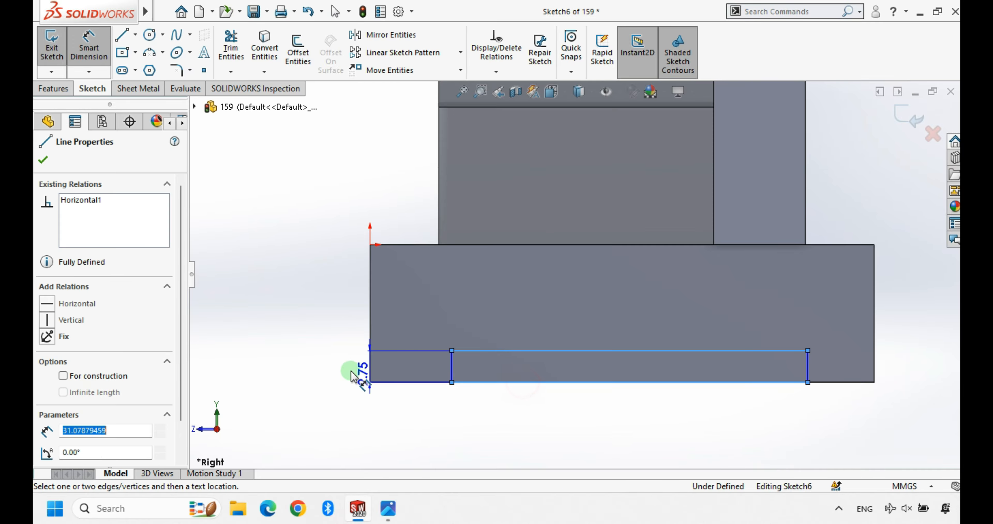
{"action": "left_click", "coordinate": [328, 368]}
{"action": "type", "text": "3"}
{"action": "key", "text": "Return"}
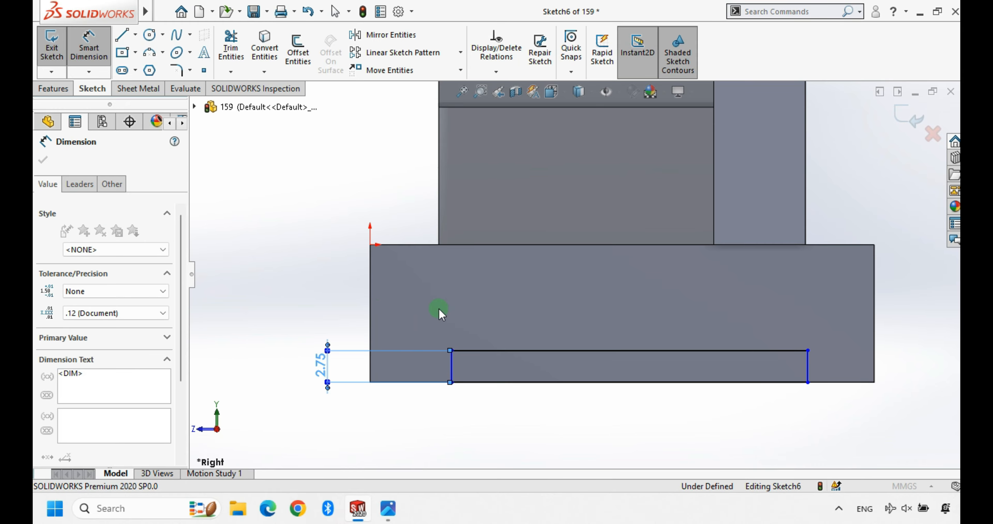
Add a driven length dimension to the rectangle's short side nearest the base plate's front edge.
{"action": "left_click", "coordinate": [451, 364]}
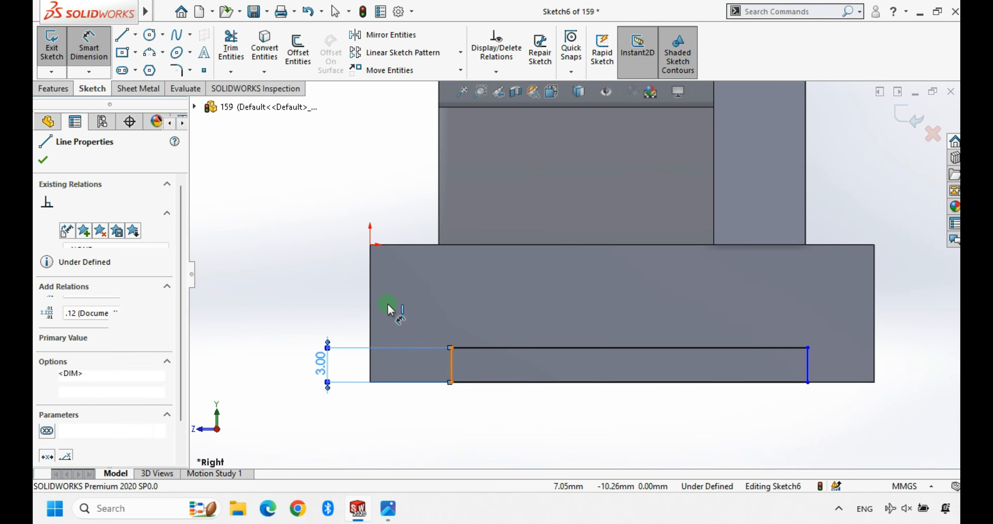
{"action": "left_click", "coordinate": [367, 272]}
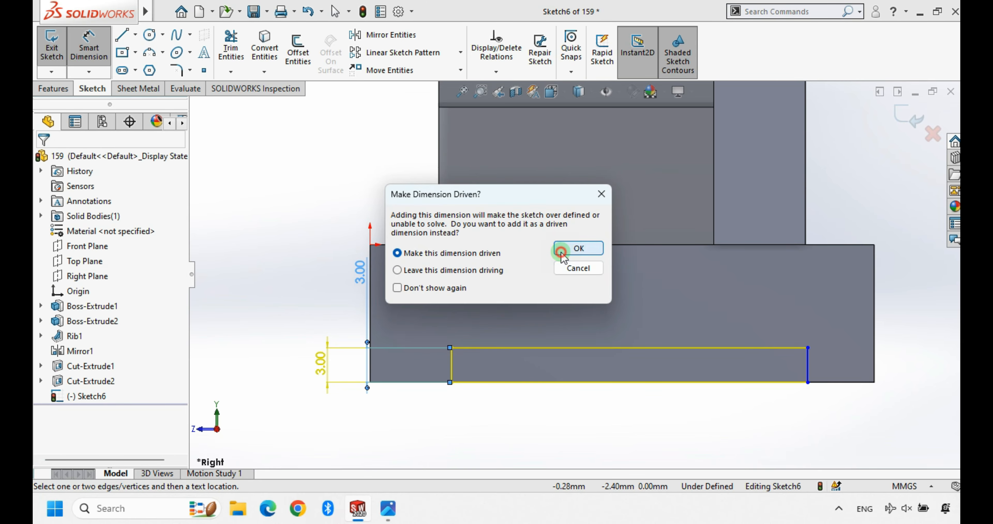
{"action": "left_click", "coordinate": [561, 249]}
Dimension the rectangle's front short side 9 mm from the base plate's front edge.
{"action": "left_click", "coordinate": [371, 269]}
{"action": "left_click", "coordinate": [450, 361]}
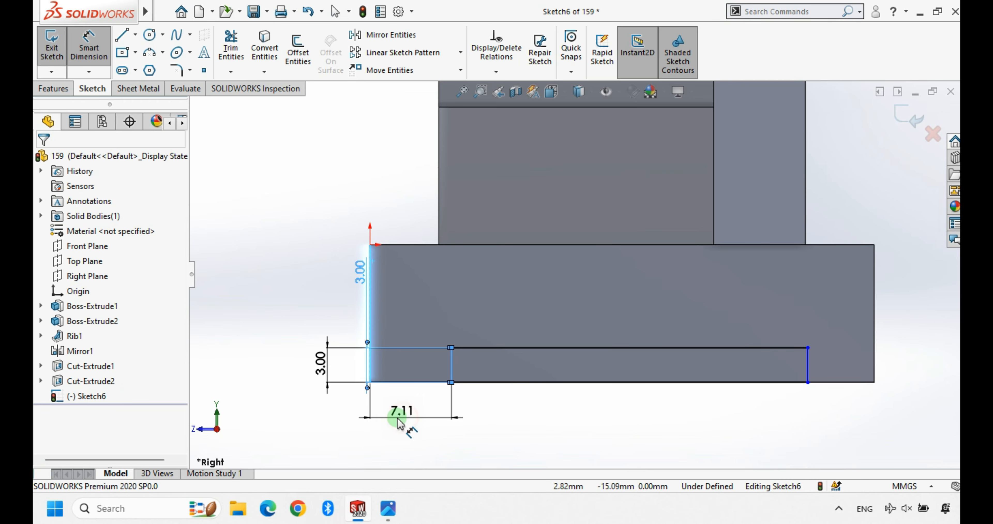
{"action": "left_click", "coordinate": [398, 422]}
{"action": "key", "text": "Return"}
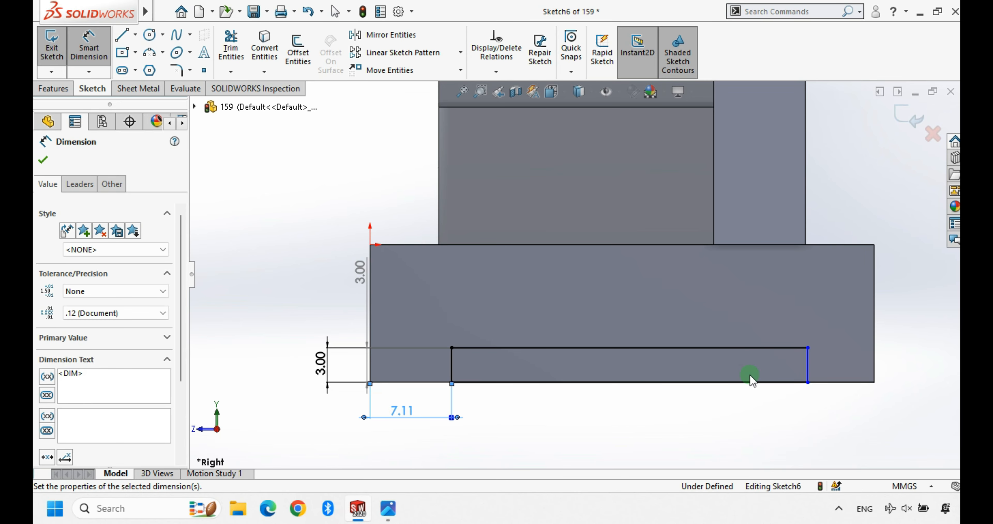
Dimension the rectangle's rear short side 9 mm from the base plate's rear edge and check the reference drawing.
{"action": "left_click", "coordinate": [808, 361]}
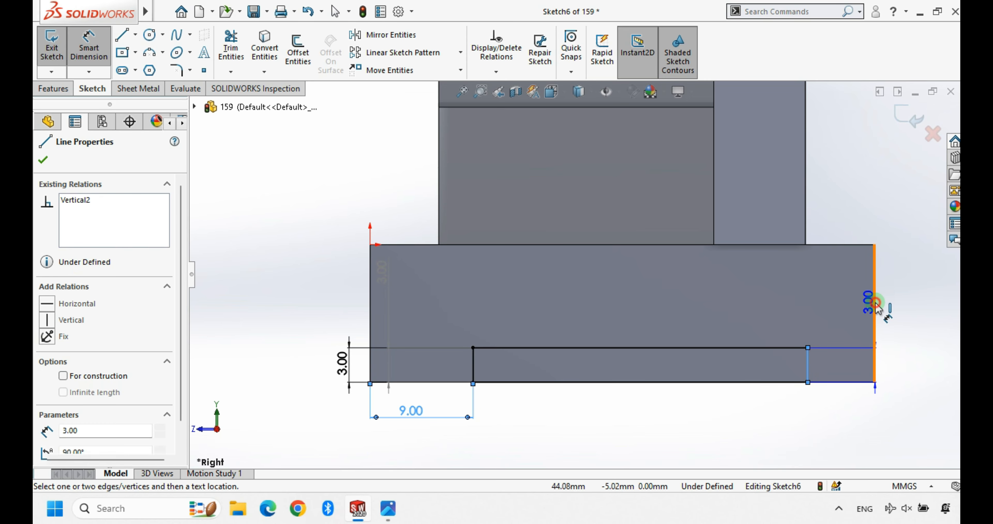
{"action": "left_click", "coordinate": [874, 304]}
{"action": "left_click", "coordinate": [846, 428]}
{"action": "type", "text": "9"}
{"action": "key", "text": "Return"}
{"action": "key", "text": "alt+Tab"}
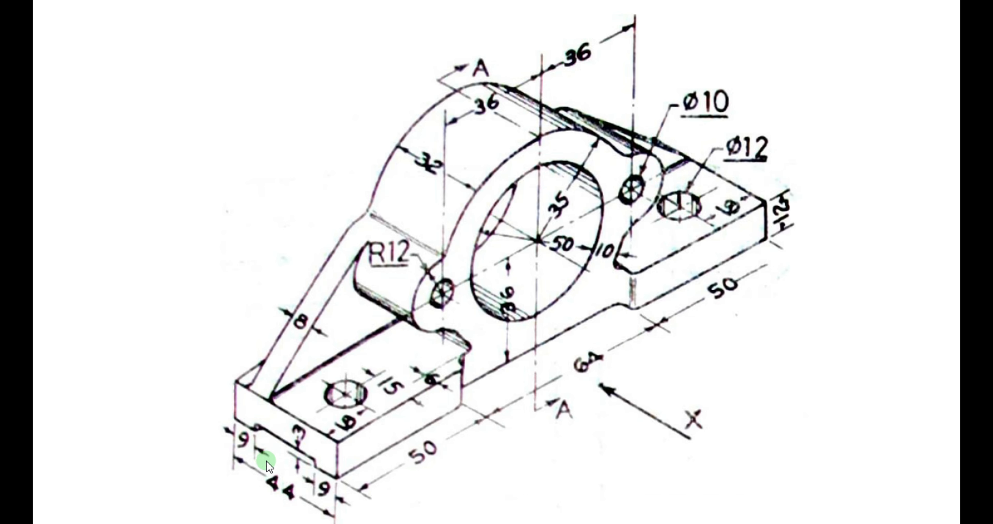
{"action": "key", "text": "alt+Tab"}
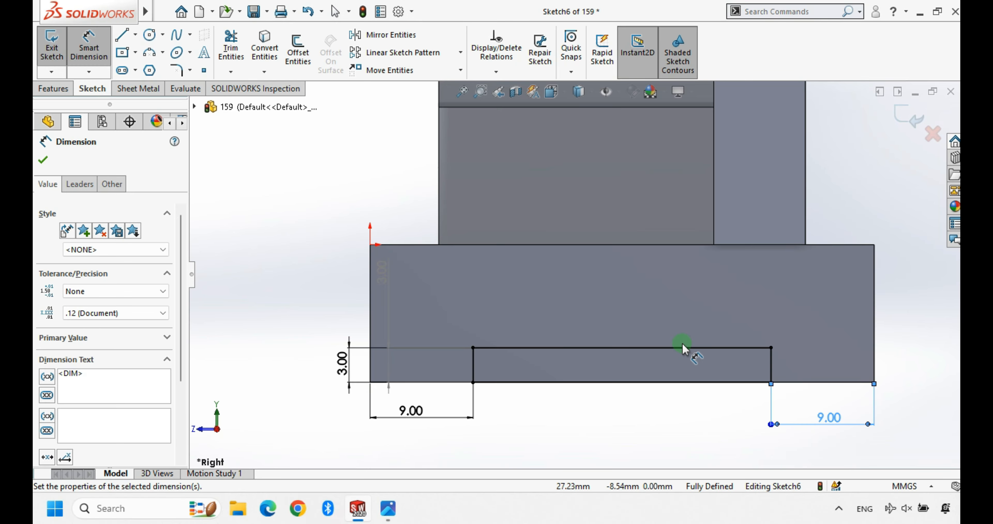
Cut the underside rectangle along the full length of the base plate using Through All - Both.
{"action": "left_click", "coordinate": [907, 107]}
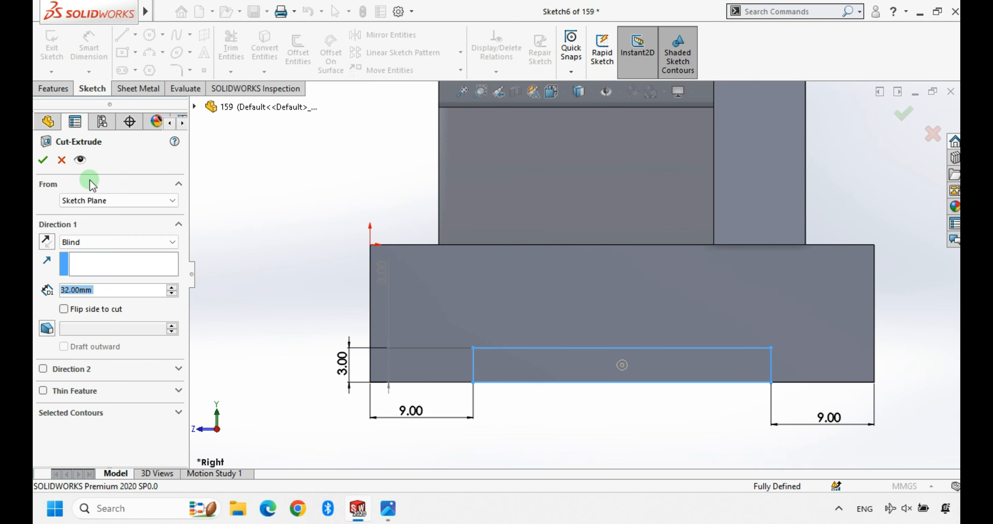
{"action": "middle_click_drag", "start_coordinate": [361, 272], "coordinate": [610, 456]}
{"action": "scroll", "coordinate": [319, 181], "scroll_direction": "down", "scroll_amount": 1}
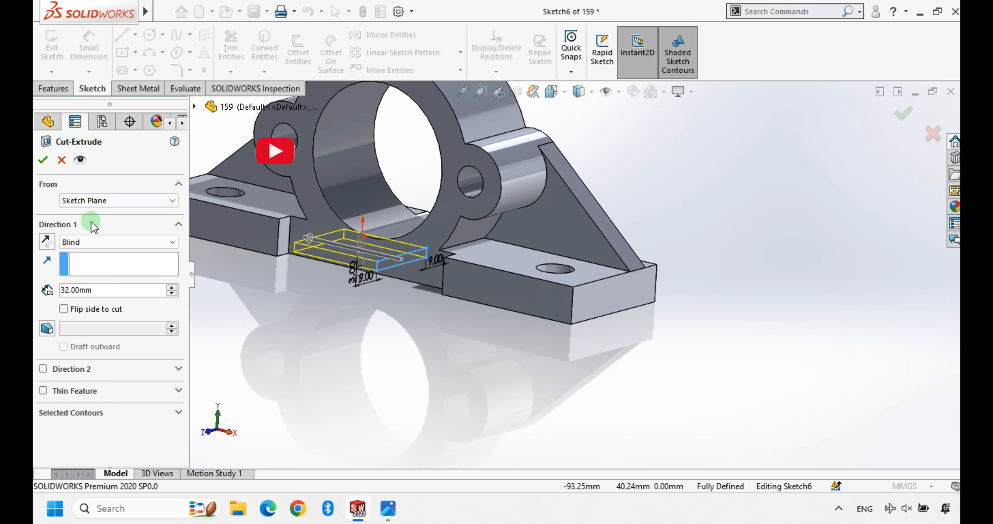
{"action": "left_click", "coordinate": [120, 248]}
{"action": "left_click", "coordinate": [127, 269]}
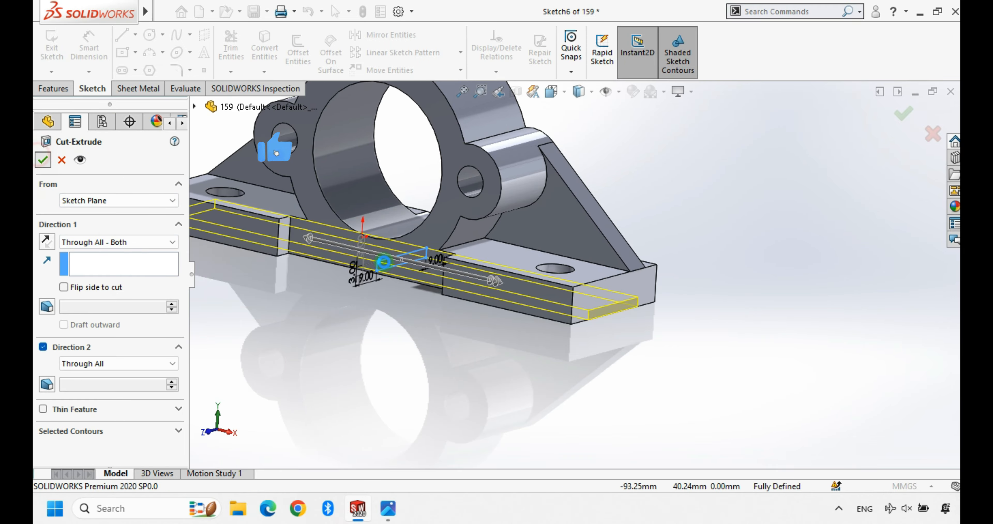
{"action": "left_click", "coordinate": [687, 247]}
{"action": "scroll", "coordinate": [637, 394], "scroll_direction": "up", "scroll_amount": 3}
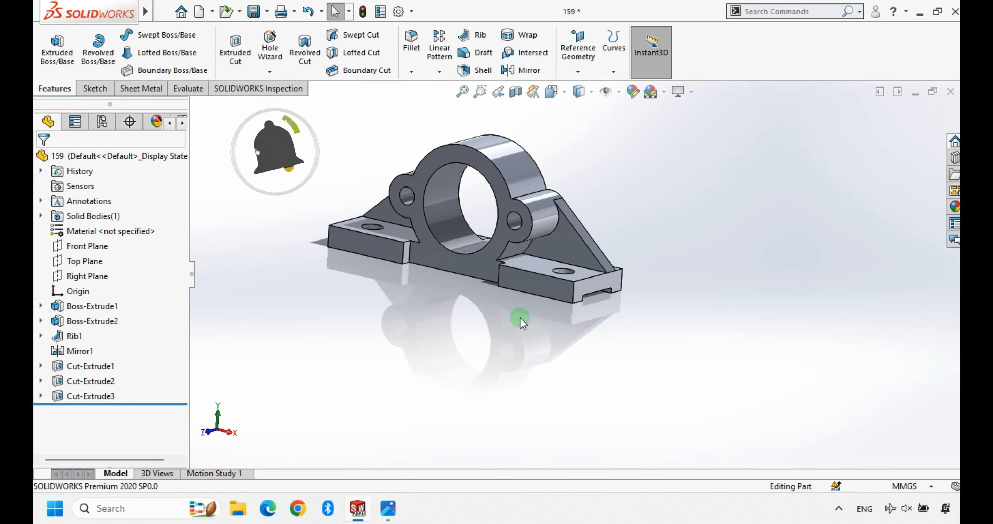
View the bracket isometrically from the opposite front corner and compare it with the reference drawing 159.png.
{"action": "key", "text": "space"}
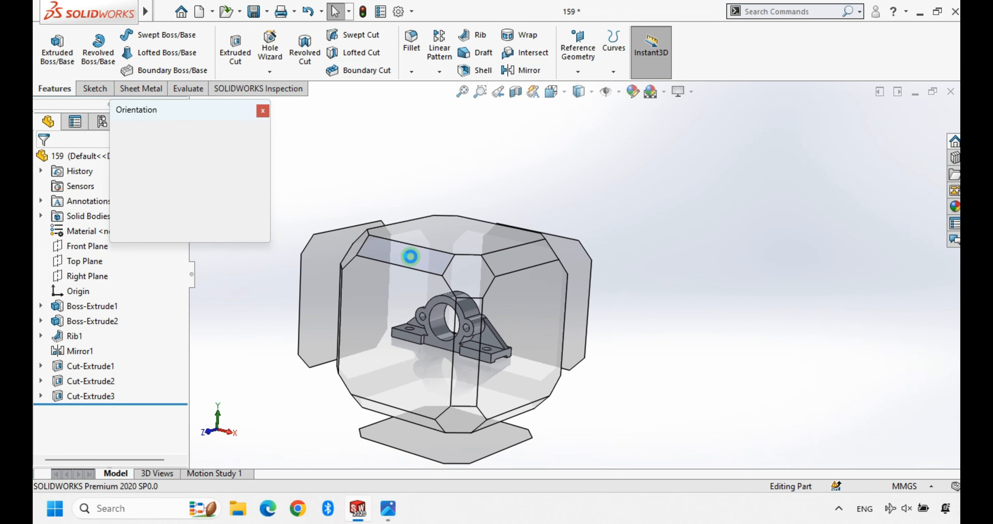
{"action": "left_click", "coordinate": [480, 287]}
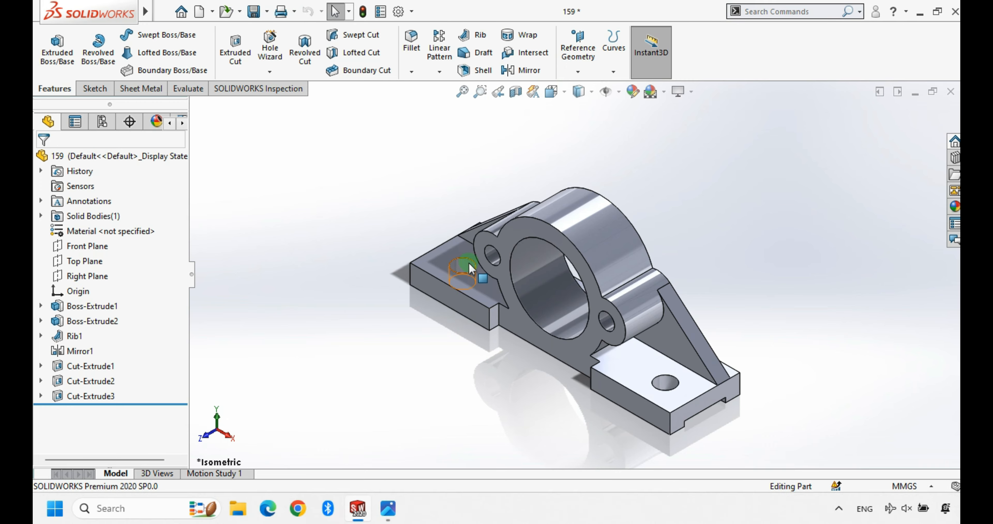
{"action": "key", "text": "space"}
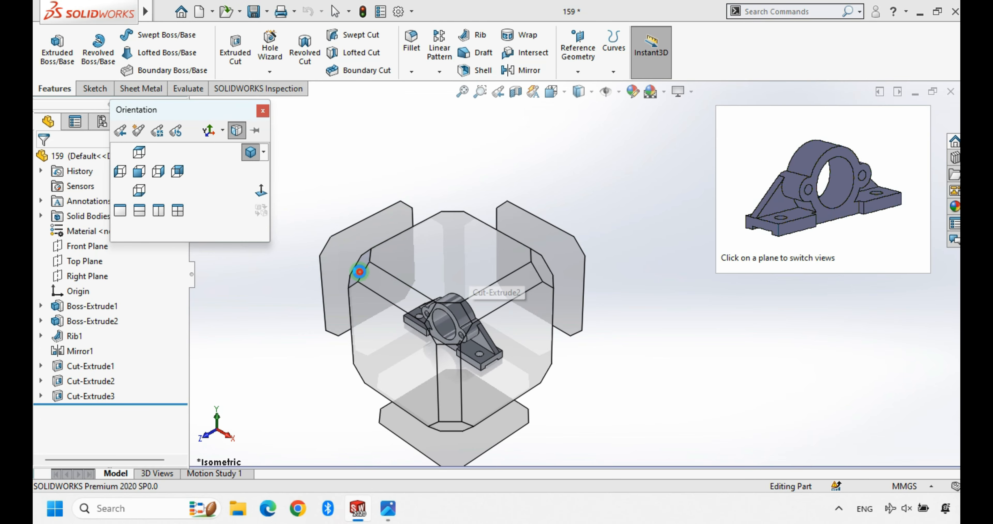
{"action": "left_click", "coordinate": [360, 272]}
{"action": "key", "text": "alt+Tab"}
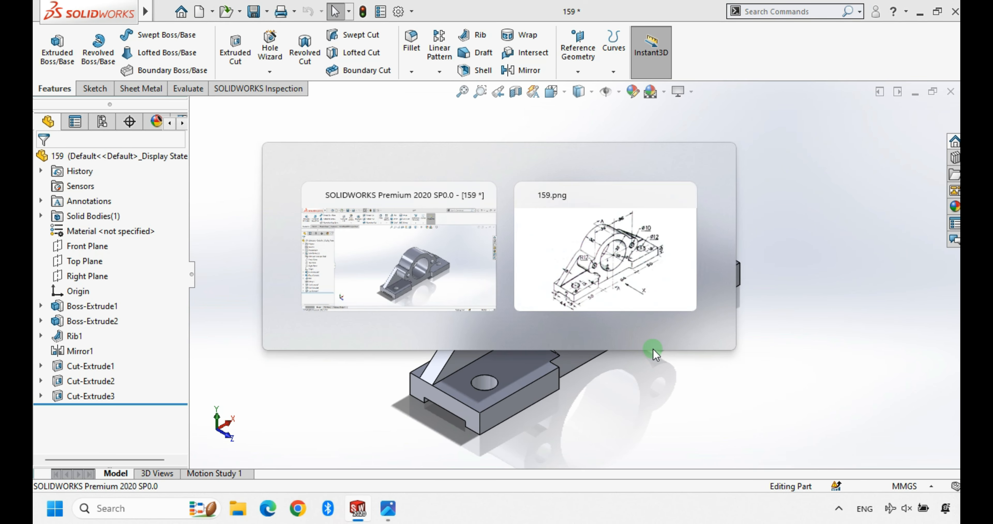
{"action": "left_click", "coordinate": [611, 277]}
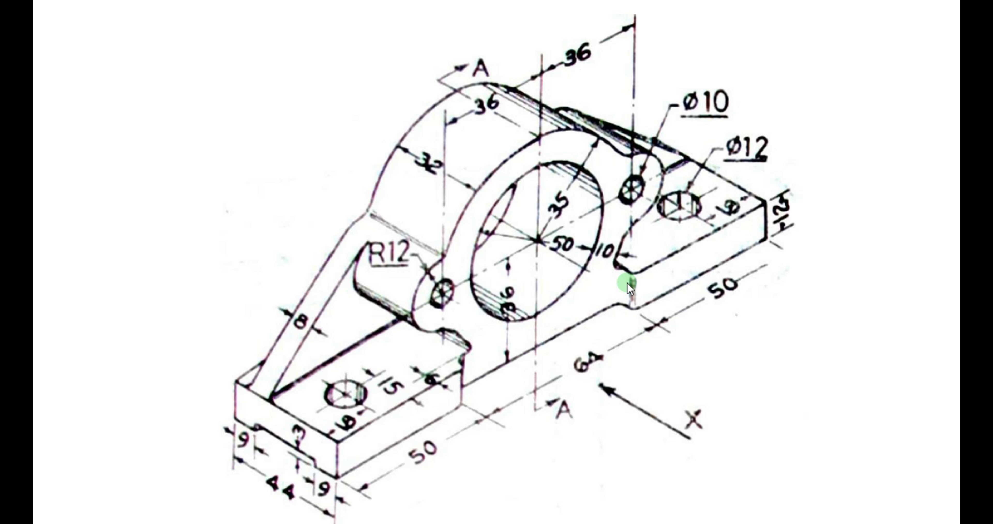
{"action": "key", "text": "alt+Tab"}
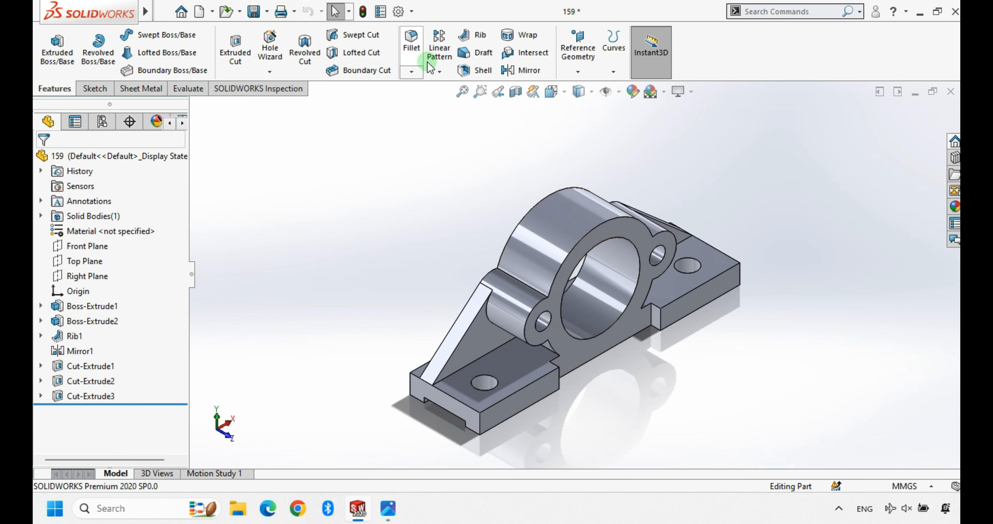
Fillet the four vertical edges at the steps between the base plate's front faces and its recessed middle section.
{"action": "left_click", "coordinate": [411, 44]}
{"action": "scroll", "coordinate": [652, 323], "scroll_direction": "up", "scroll_amount": 3}
{"action": "left_click", "coordinate": [625, 297]}
{"action": "left_click", "coordinate": [644, 304]}
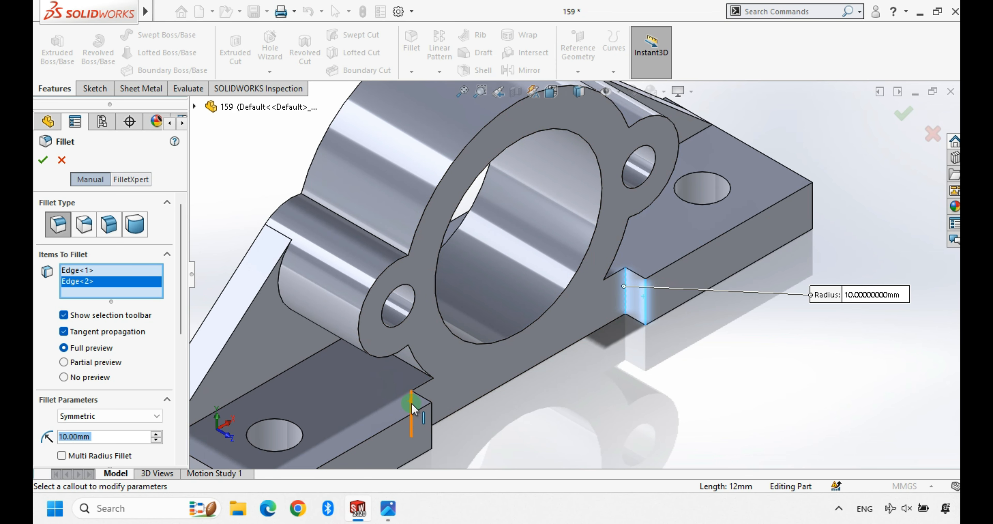
{"action": "left_click", "coordinate": [289, 381]}
{"action": "right_click", "coordinate": [131, 295]}
{"action": "left_click", "coordinate": [166, 305]}
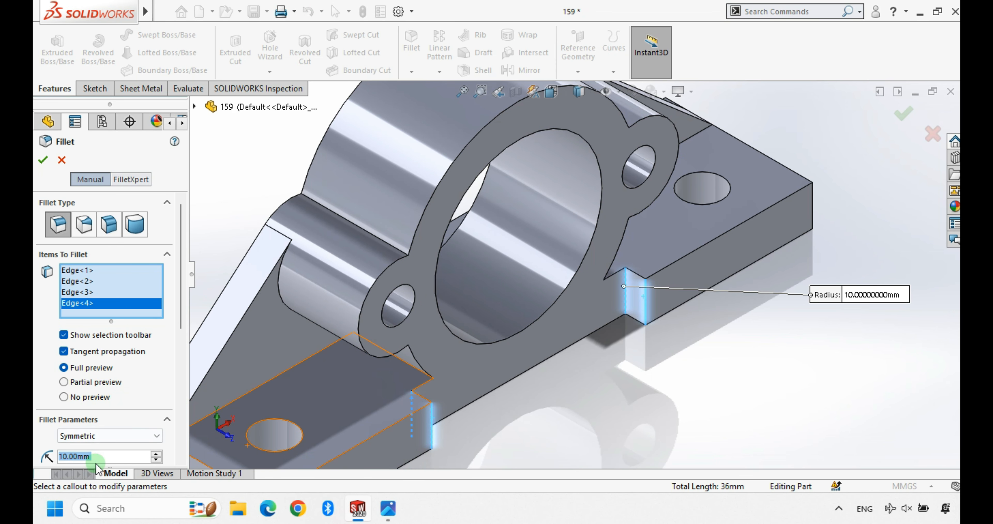
{"action": "left_click", "coordinate": [42, 160]}
{"action": "scroll", "coordinate": [628, 257], "scroll_direction": "up", "scroll_amount": 3}
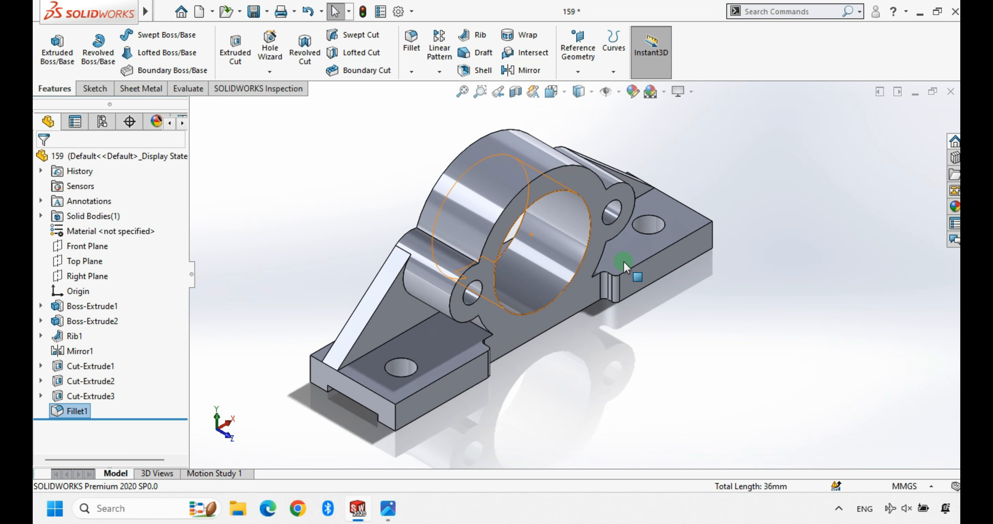
{"action": "scroll", "coordinate": [305, 194], "scroll_direction": "down", "scroll_amount": 1}
{"action": "scroll", "coordinate": [405, 200], "scroll_direction": "up", "scroll_amount": 1}
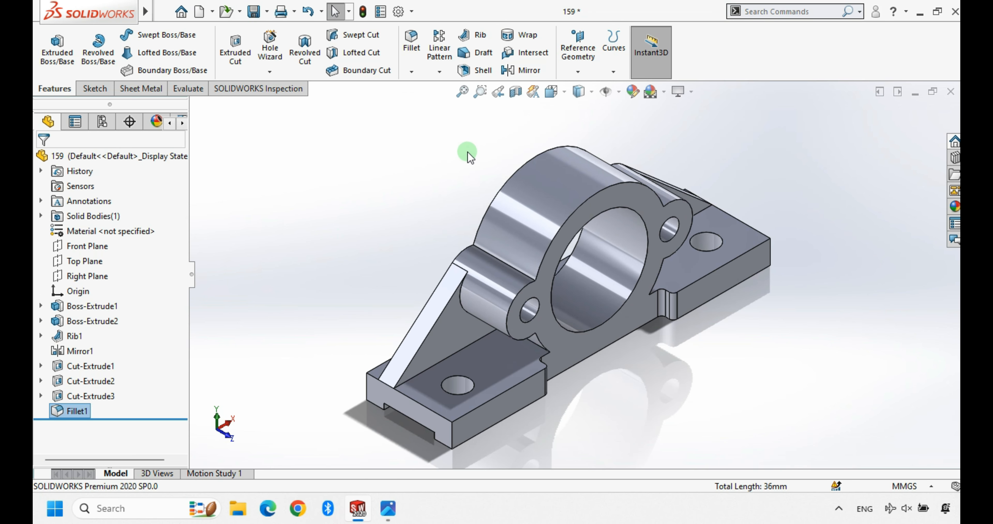
Open appearance editing for the bracket.
{"action": "left_click", "coordinate": [629, 92]}
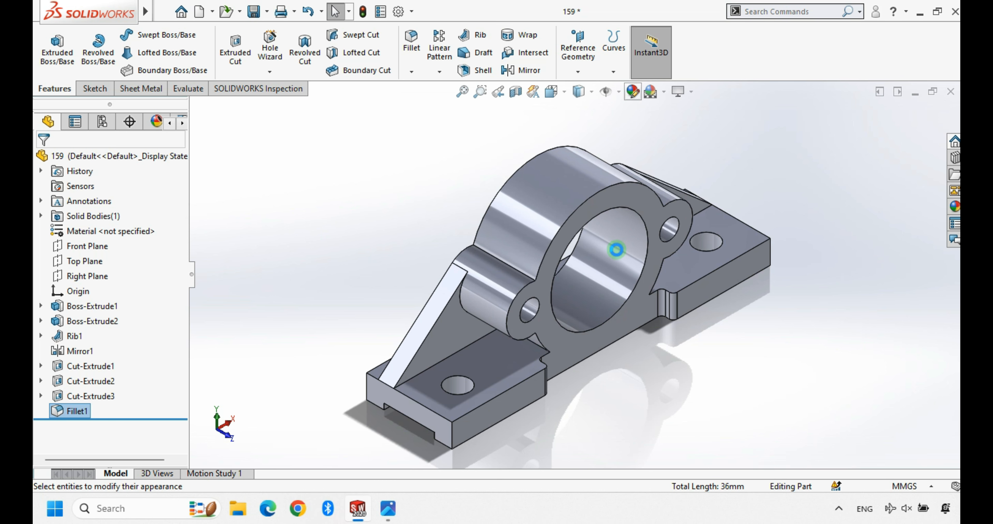